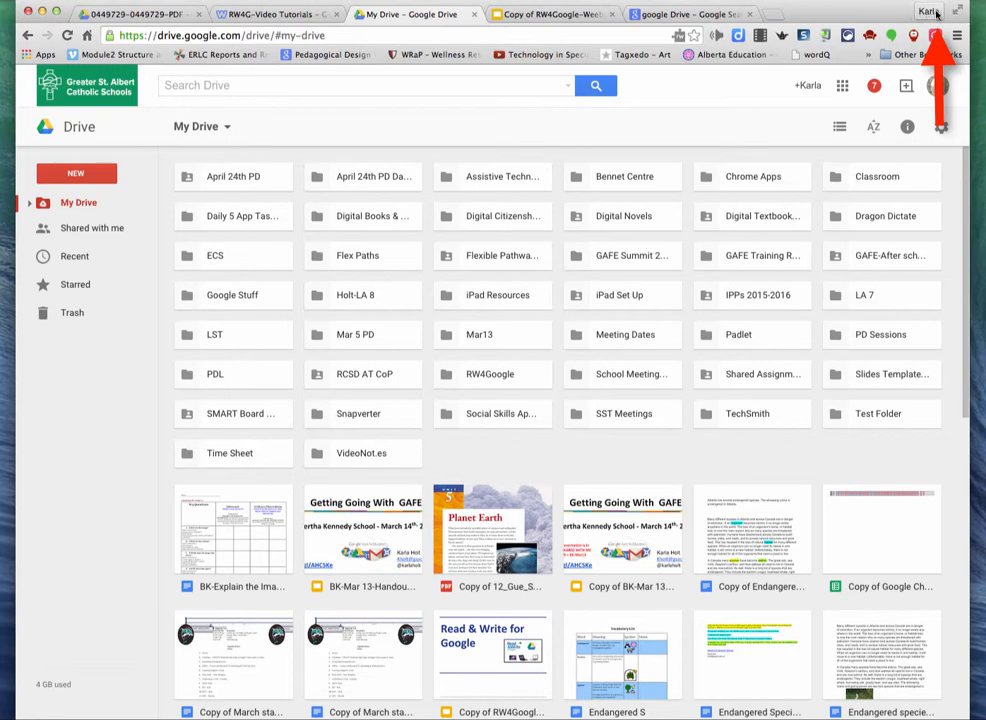
Step: Check which person's profile is signed in to the browser
{"action": "left_click", "coordinate": [936, 12]}
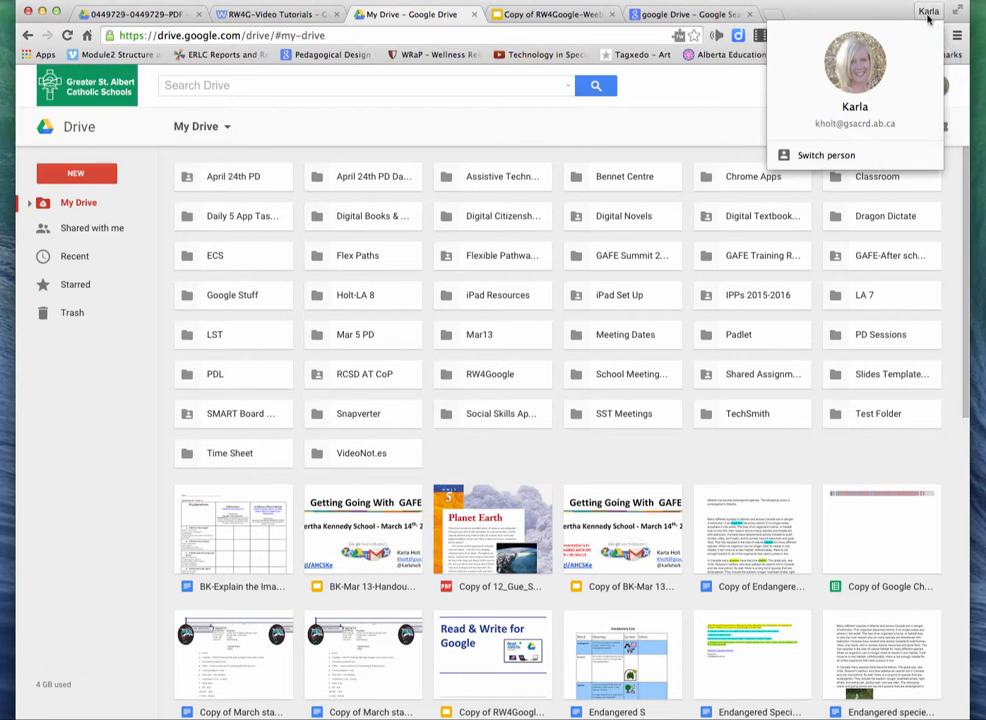
{"action": "left_click", "coordinate": [873, 10]}
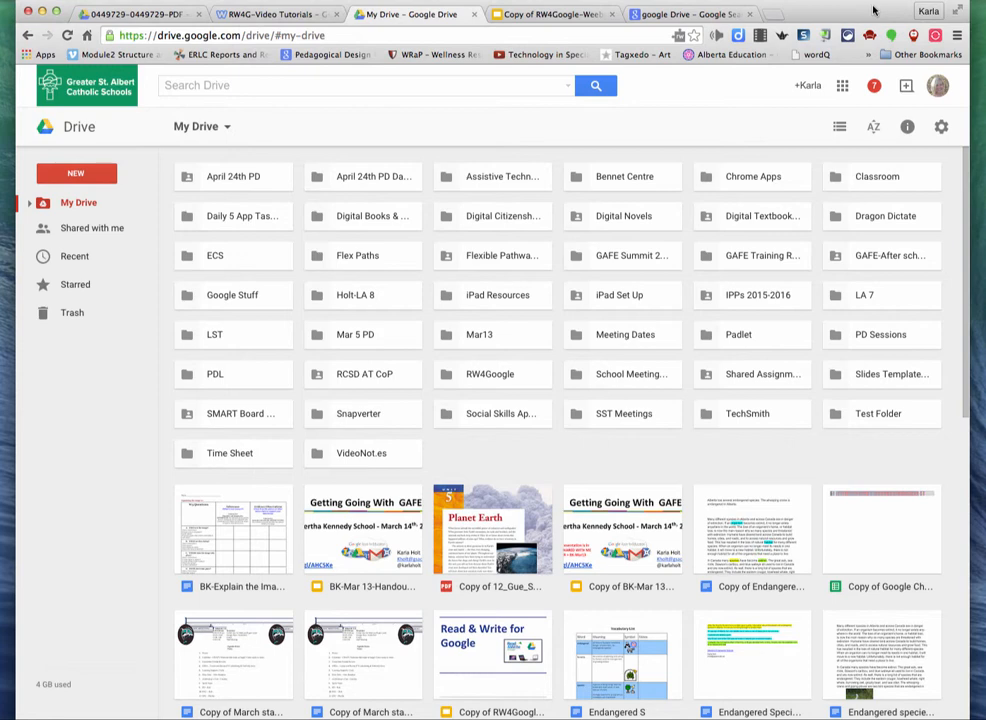
Step: Make a copy of the Planet Earth PDF "Copy of 12_Gue_SF7_Unit5_T1_T3.pdf" in My Drive
{"action": "left_click", "coordinate": [507, 515]}
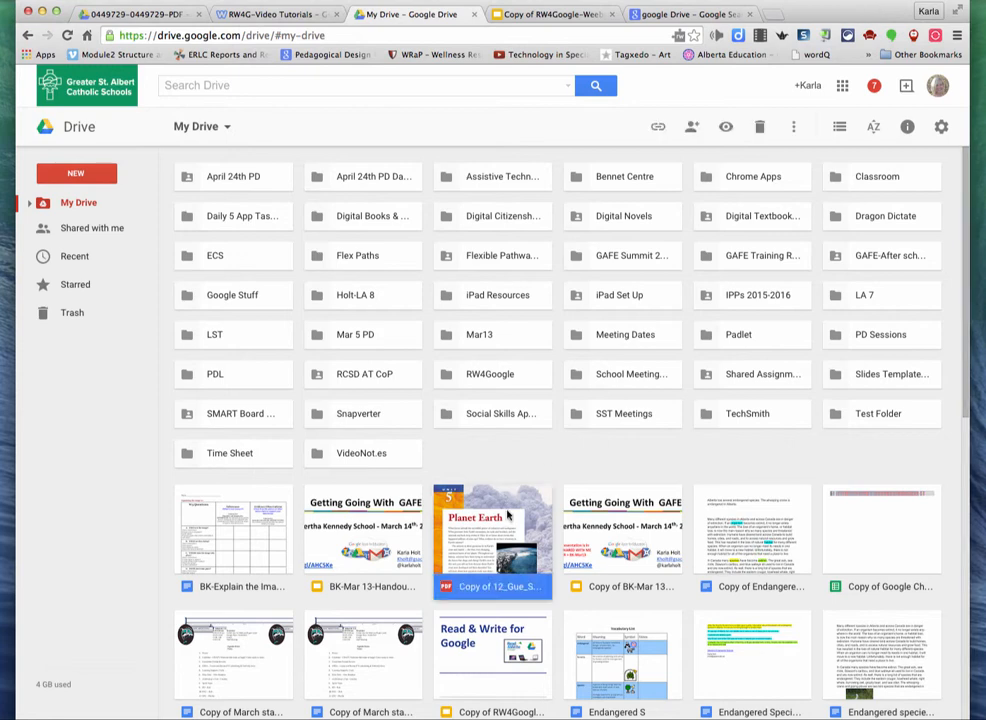
{"action": "left_click", "coordinate": [795, 127]}
{"action": "left_click", "coordinate": [830, 321]}
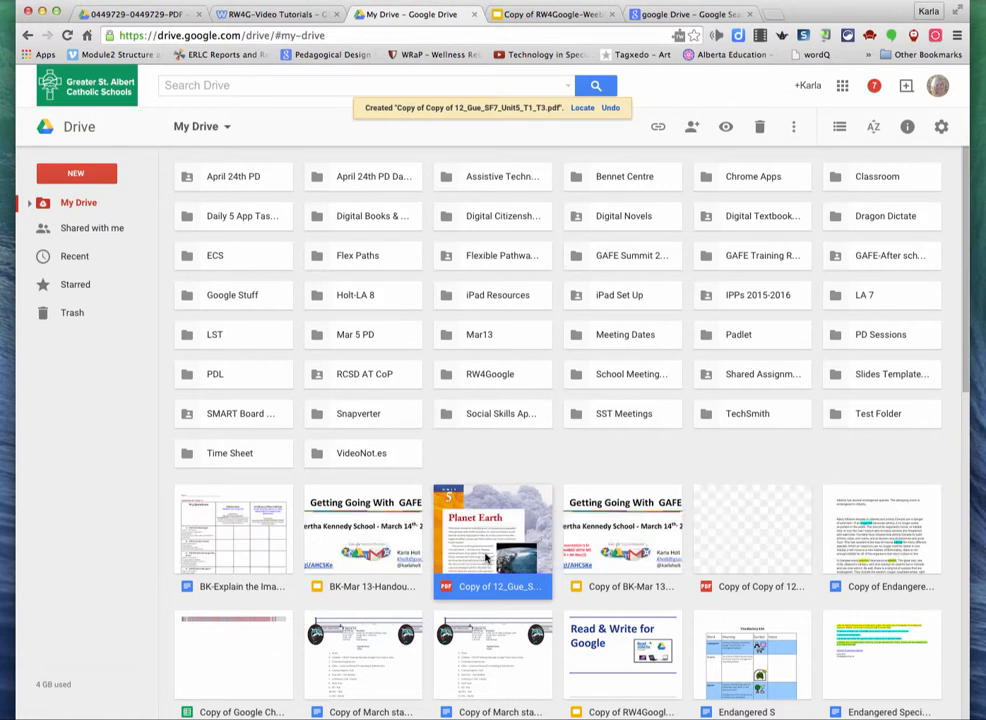
Step: Open "Copy of Copy of 12_Gue_SF7_Unit5_T1_T3.pdf" with Read&Write for Google
{"action": "left_click", "coordinate": [753, 536]}
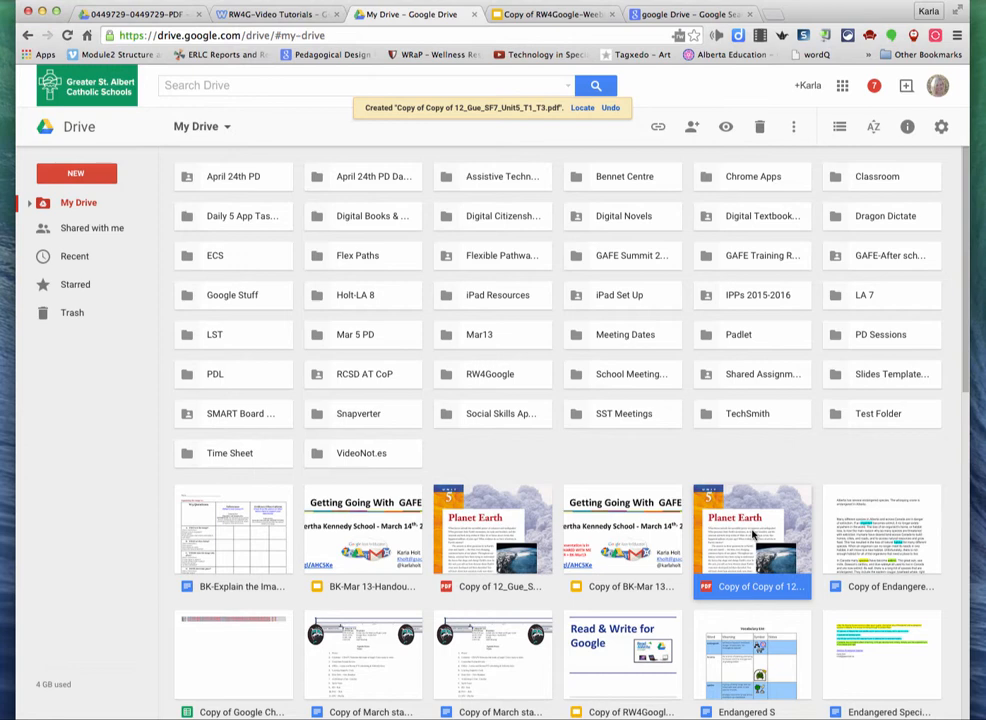
{"action": "double_click", "coordinate": [753, 536]}
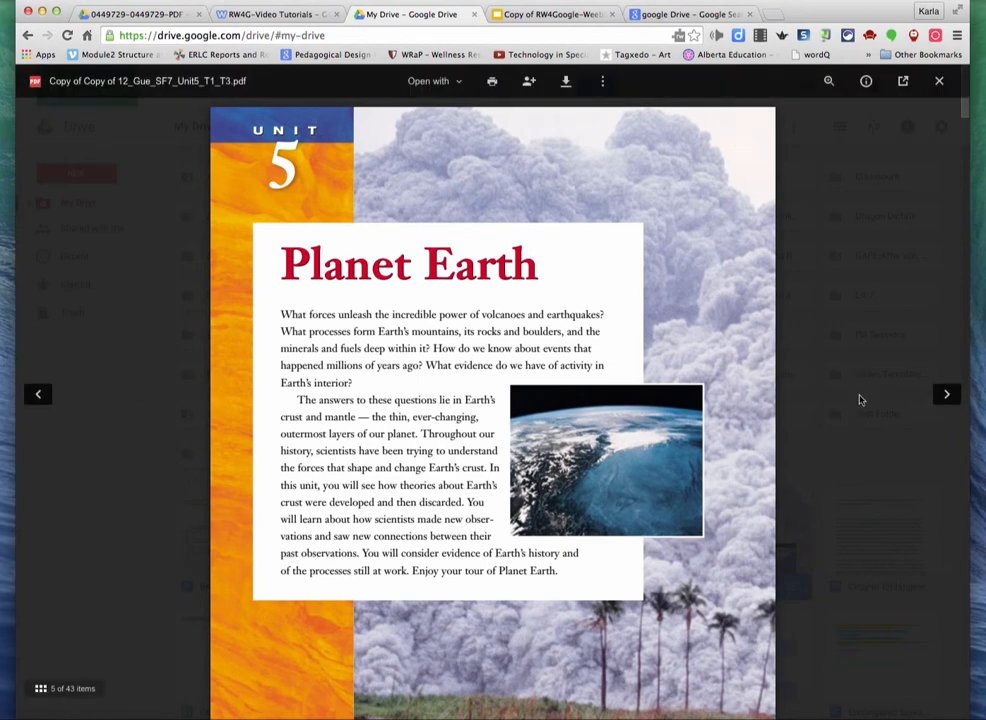
{"action": "left_click", "coordinate": [462, 85]}
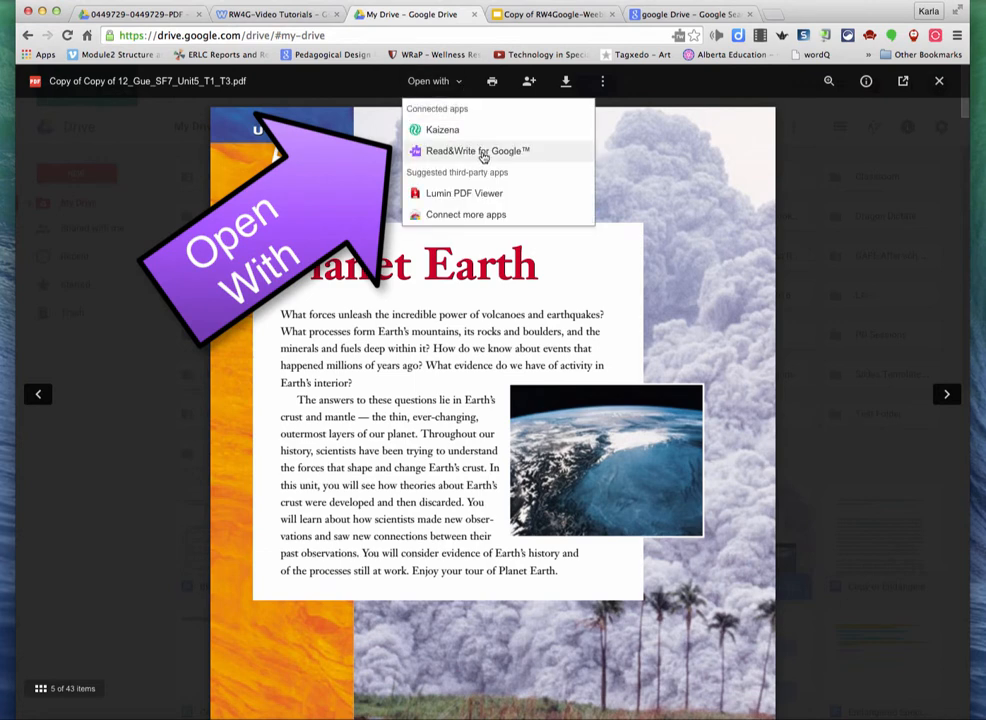
{"action": "left_click", "coordinate": [483, 152]}
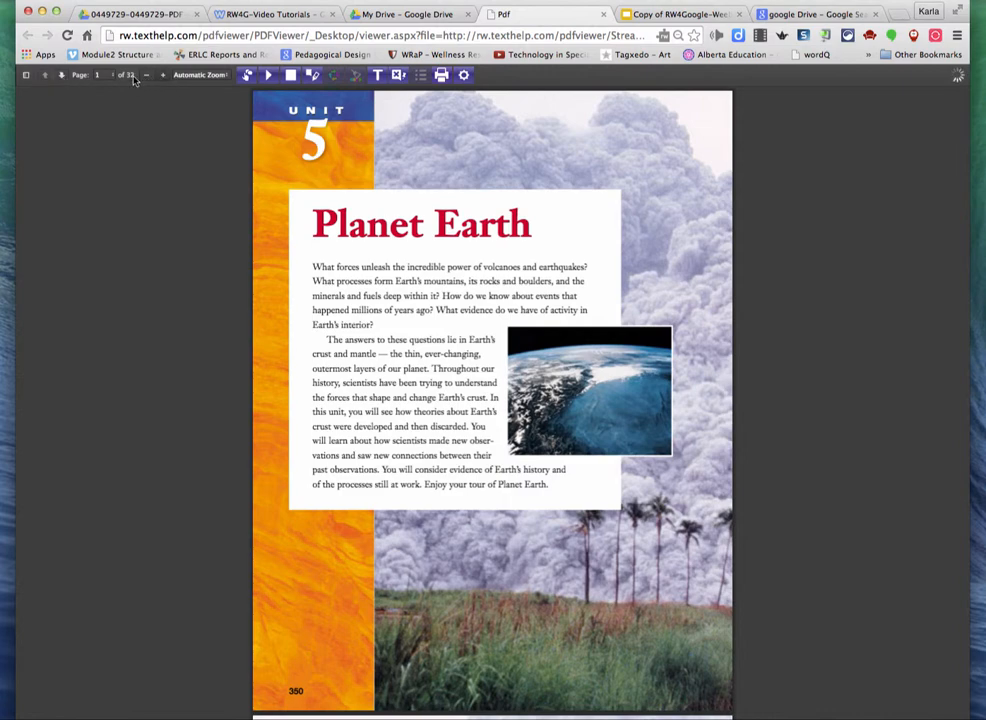
Step: Look at page 2, return to page 1 and enlarge the document to 180%
{"action": "left_click", "coordinate": [62, 78]}
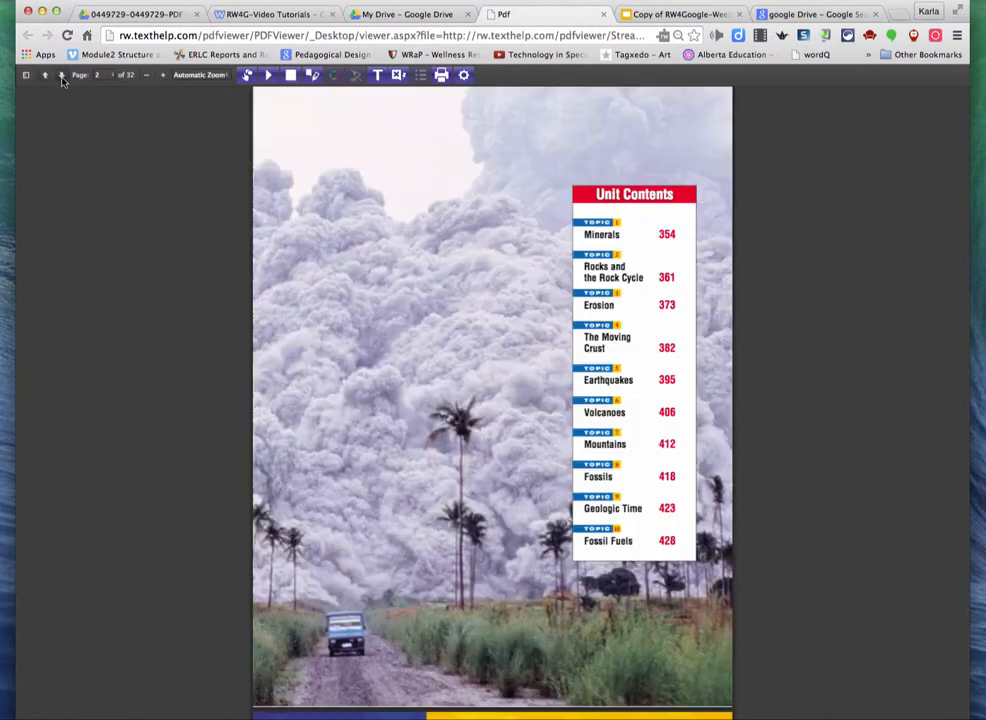
{"action": "left_click", "coordinate": [44, 76]}
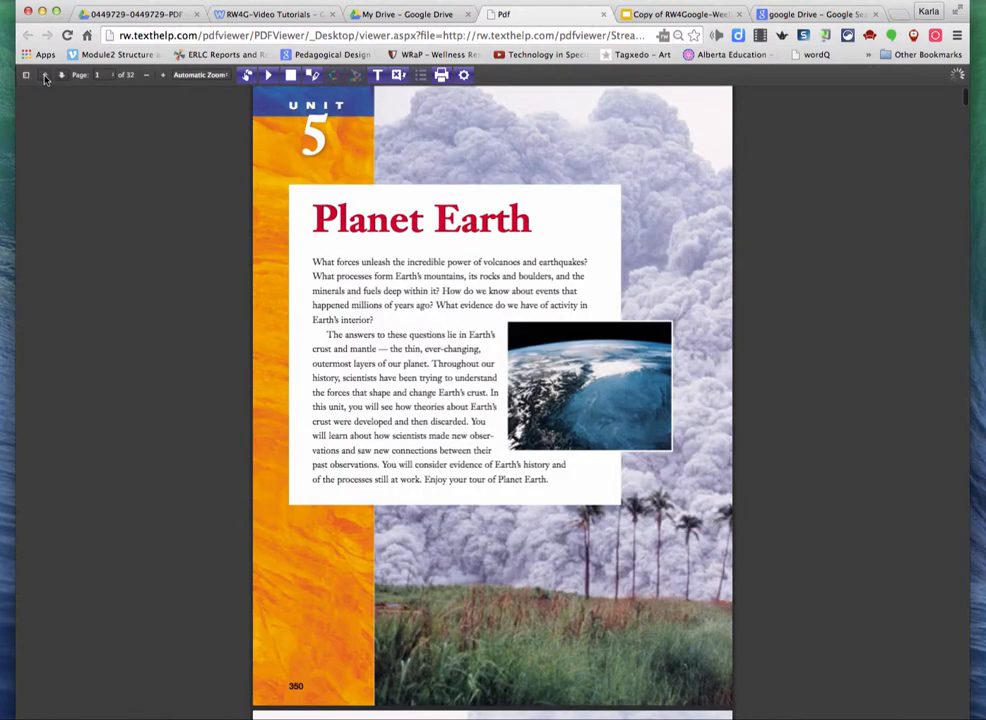
{"action": "left_click", "coordinate": [163, 76]}
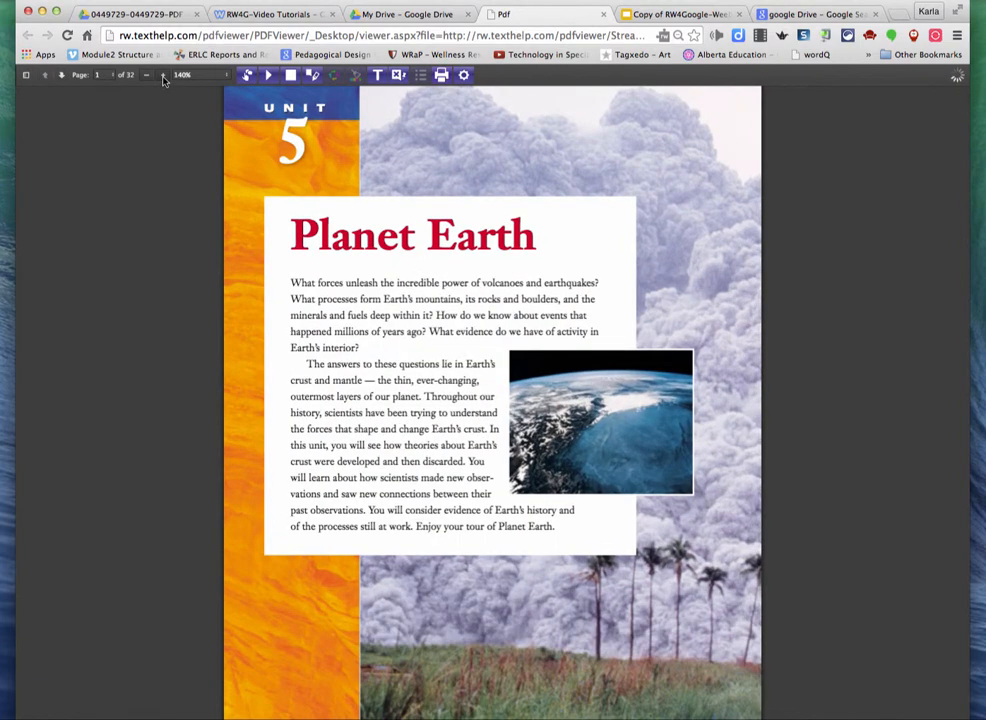
{"action": "left_click", "coordinate": [163, 76]}
{"action": "left_click", "coordinate": [163, 76]}
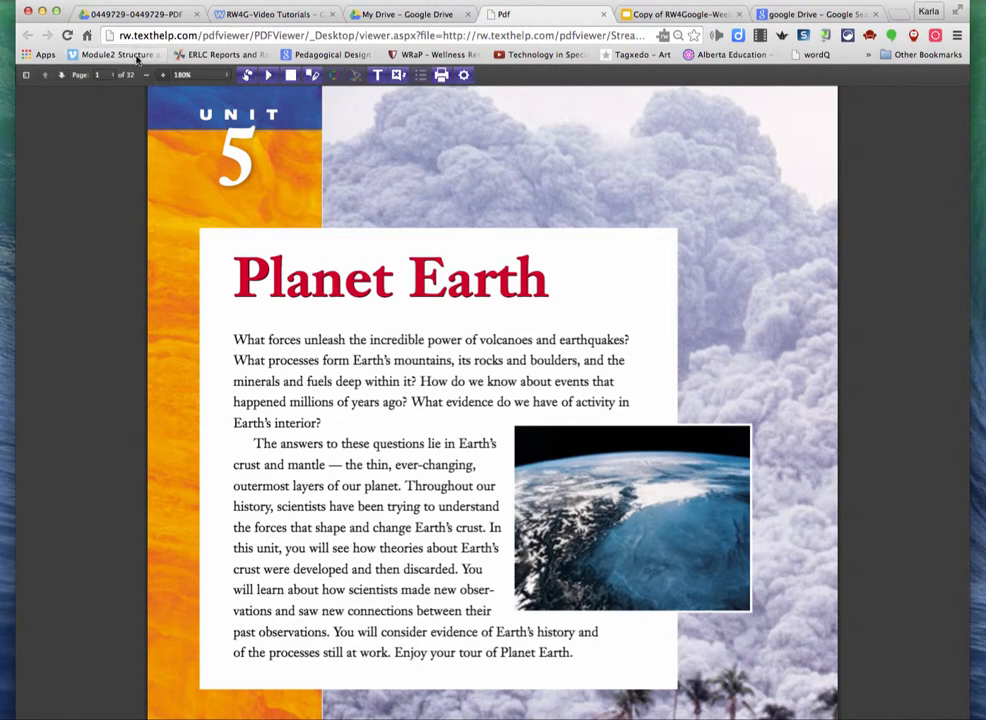
Step: Go to page 5, Topic 1 Minerals, and have the text read aloud from "What is rock made from?" using Click to Speak
{"action": "left_click", "coordinate": [62, 75]}
{"action": "left_click", "coordinate": [62, 75]}
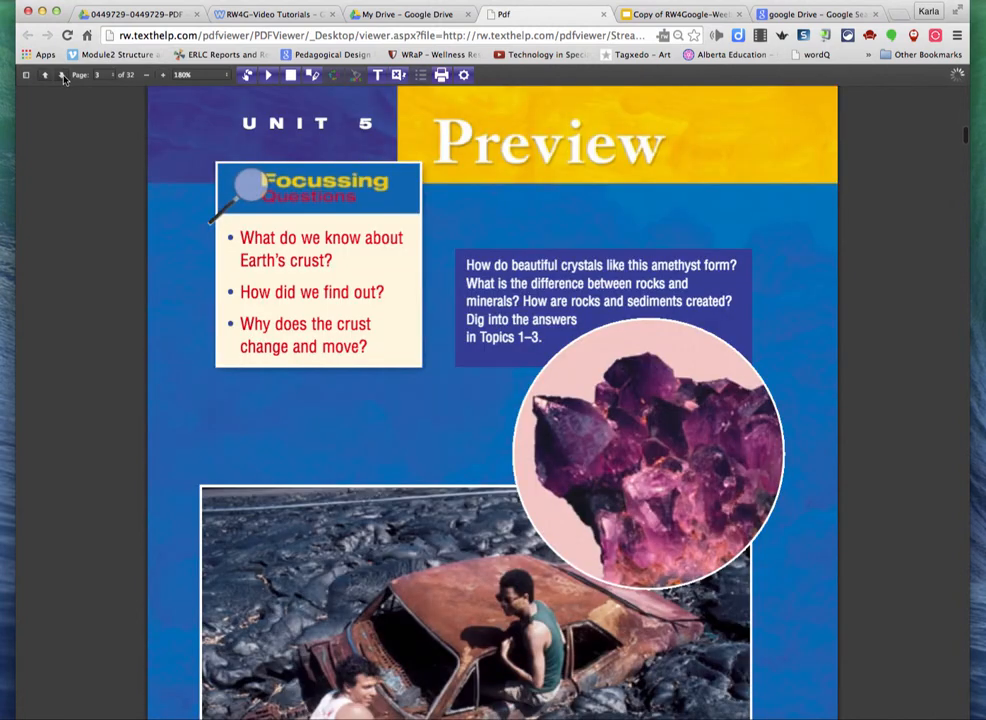
{"action": "left_click", "coordinate": [62, 75]}
{"action": "left_click", "coordinate": [62, 75]}
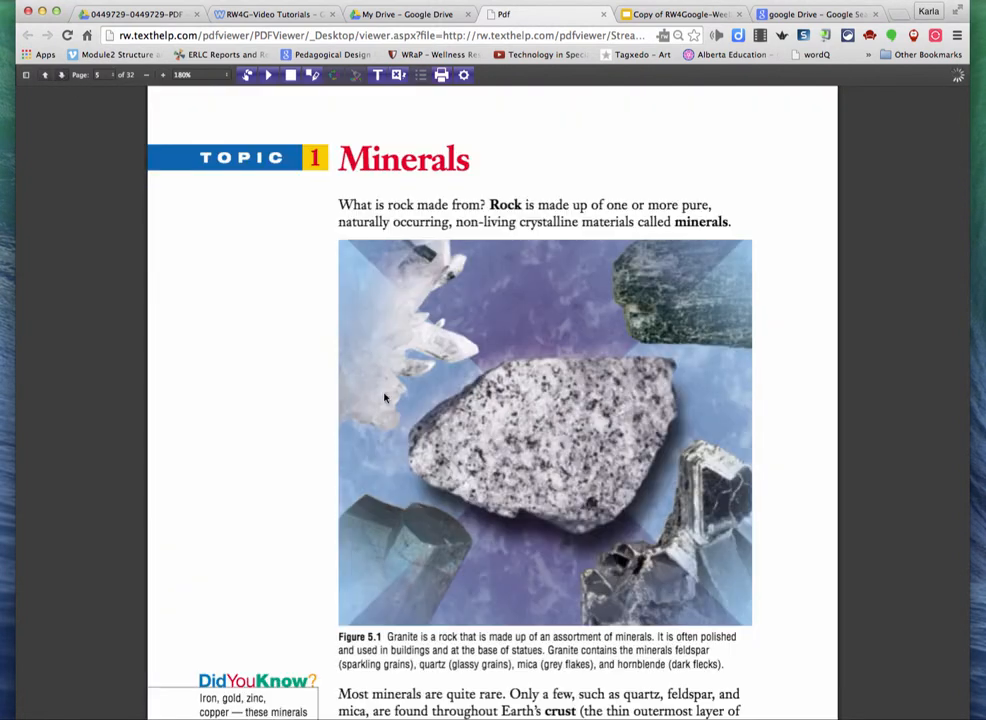
{"action": "scroll", "coordinate": [384, 398], "scroll_direction": "down", "scroll_amount": 2}
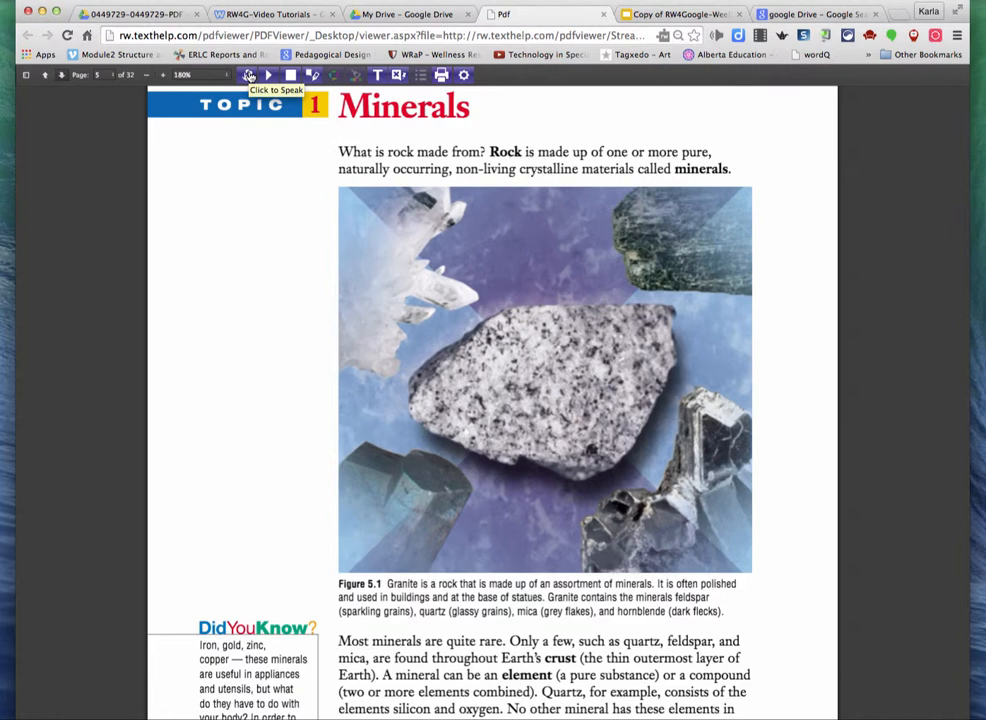
{"action": "left_click", "coordinate": [249, 76]}
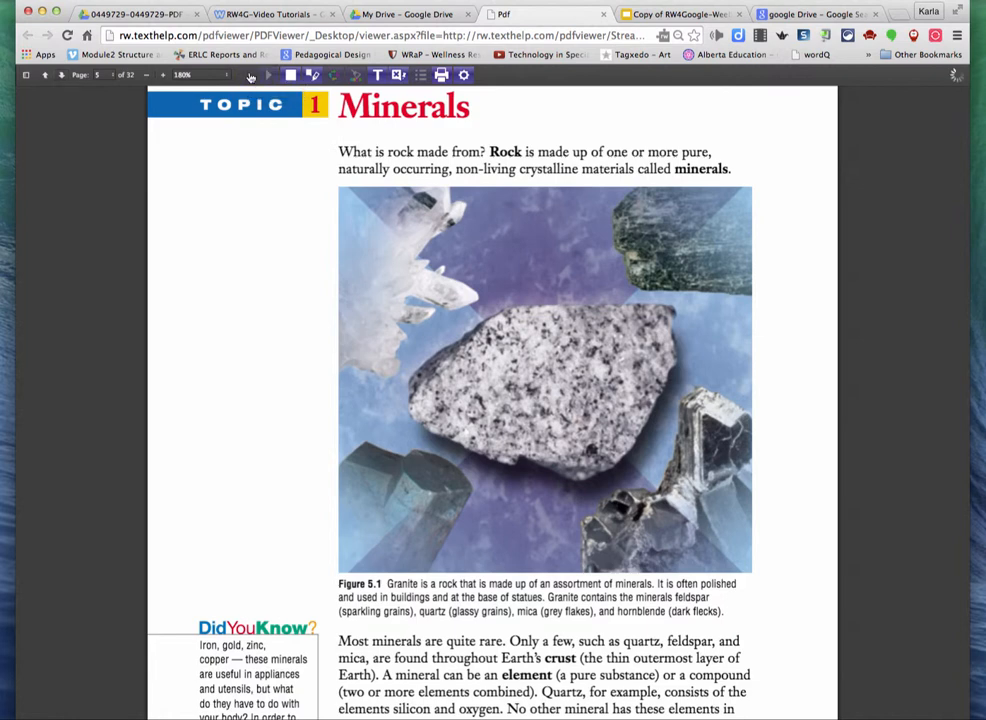
{"action": "left_click", "coordinate": [341, 152]}
Step: Add the typewriter annotation "Type in your notes." in the margin beside the minerals picture on page 5
{"action": "scroll", "coordinate": [556, 153], "scroll_direction": "down", "scroll_amount": 1}
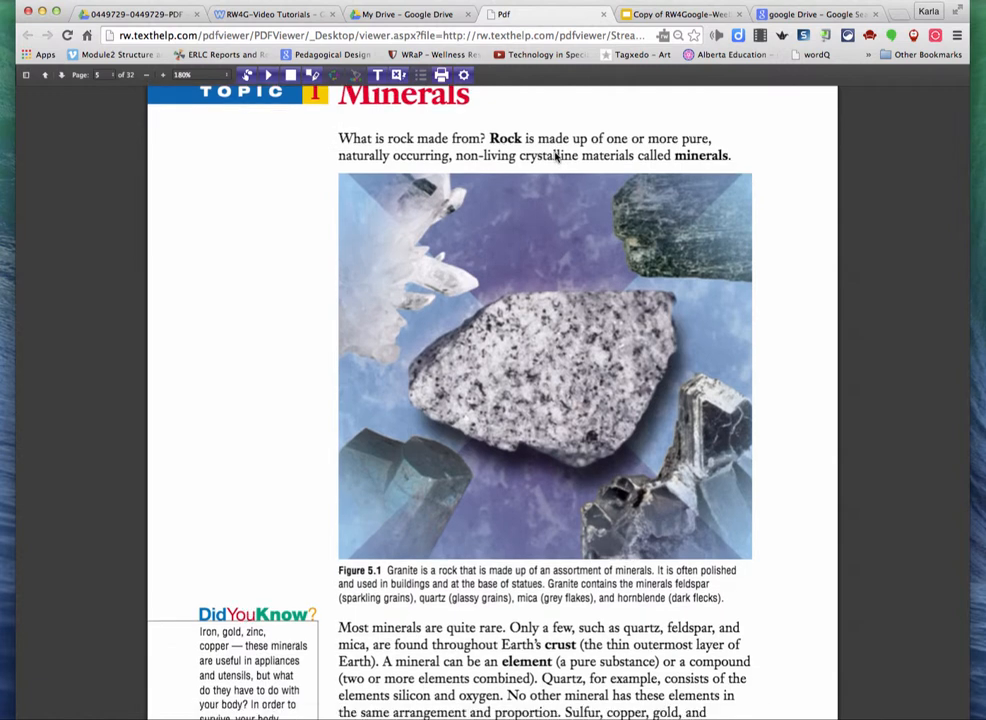
{"action": "scroll", "coordinate": [556, 153], "scroll_direction": "up", "scroll_amount": 1}
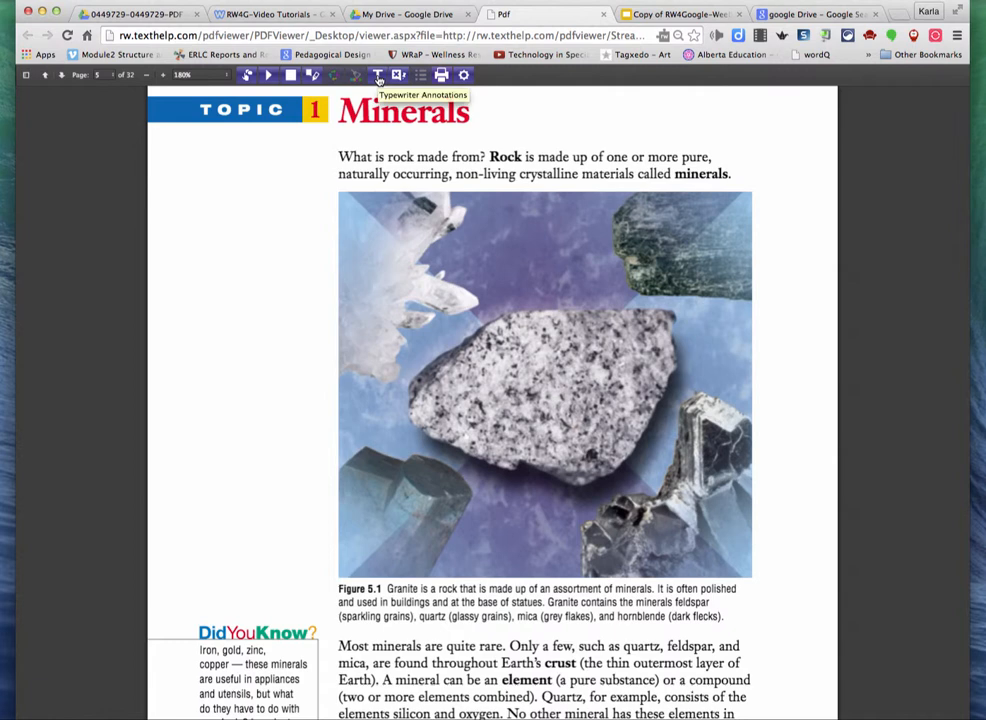
{"action": "left_click", "coordinate": [378, 77]}
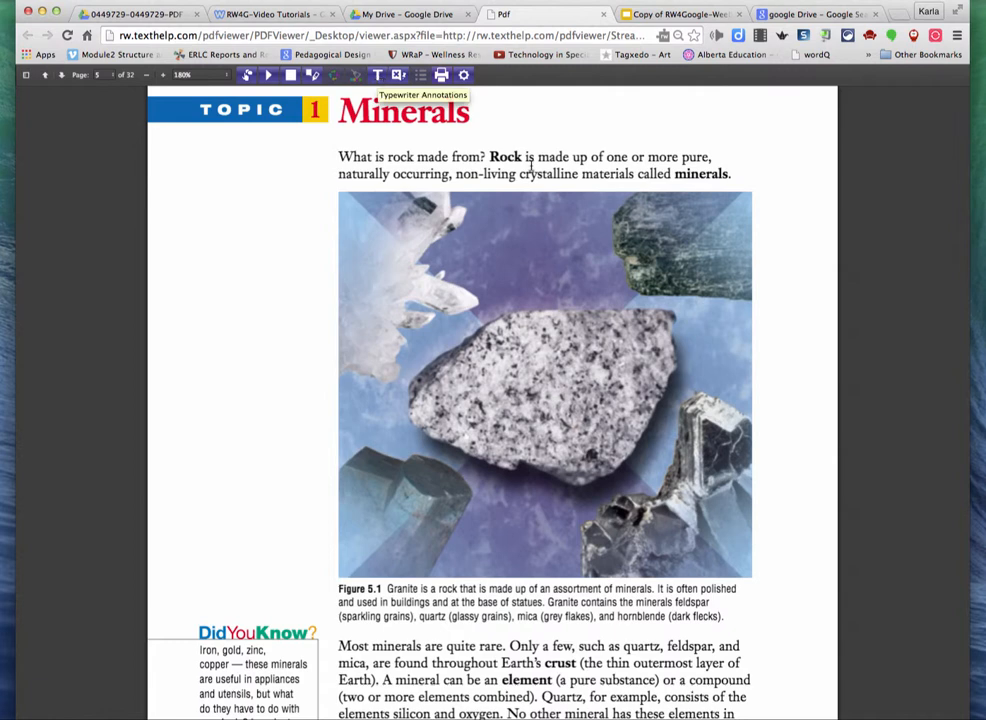
{"action": "left_click", "coordinate": [377, 76]}
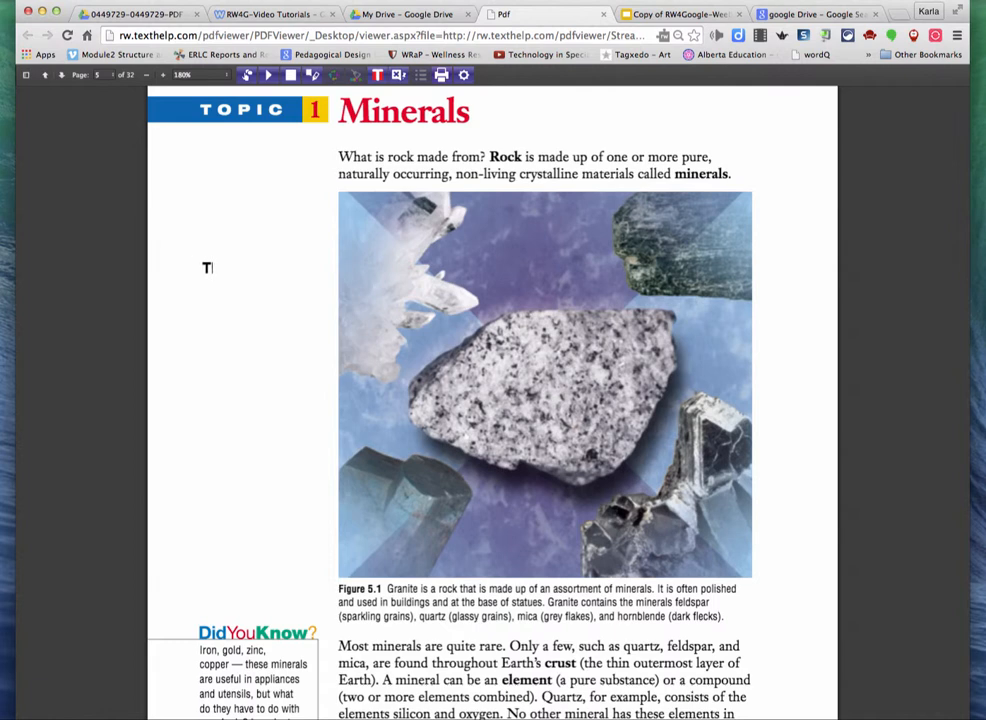
{"action": "left_click", "coordinate": [205, 259]}
{"action": "type", "text": "Type in your notes"}
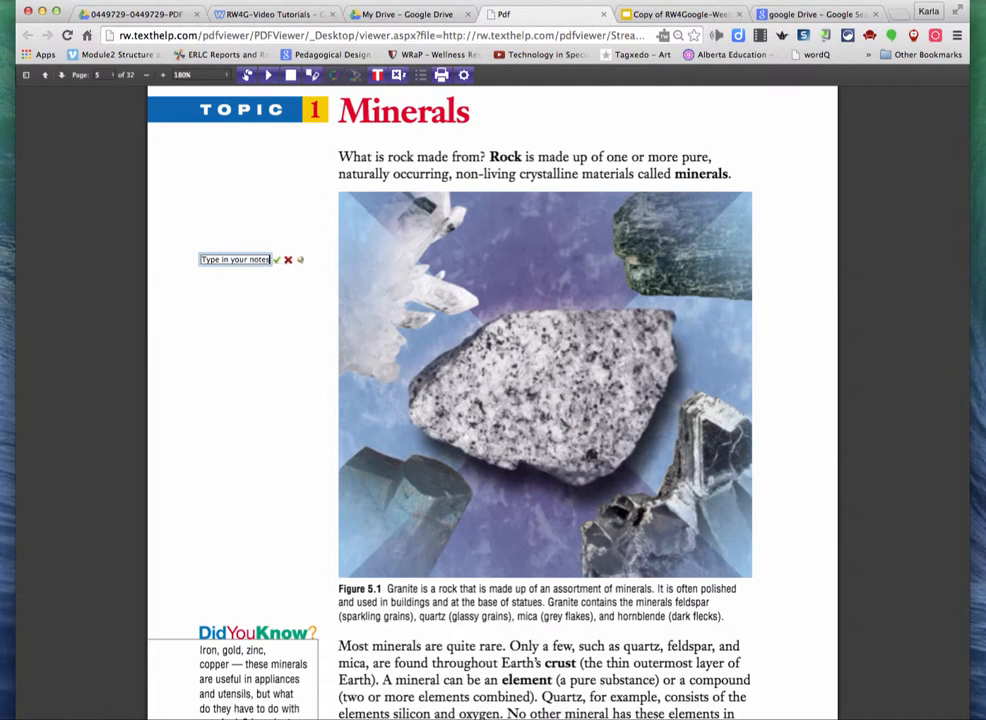
{"action": "type", "text": "."}
{"action": "left_click", "coordinate": [309, 262]}
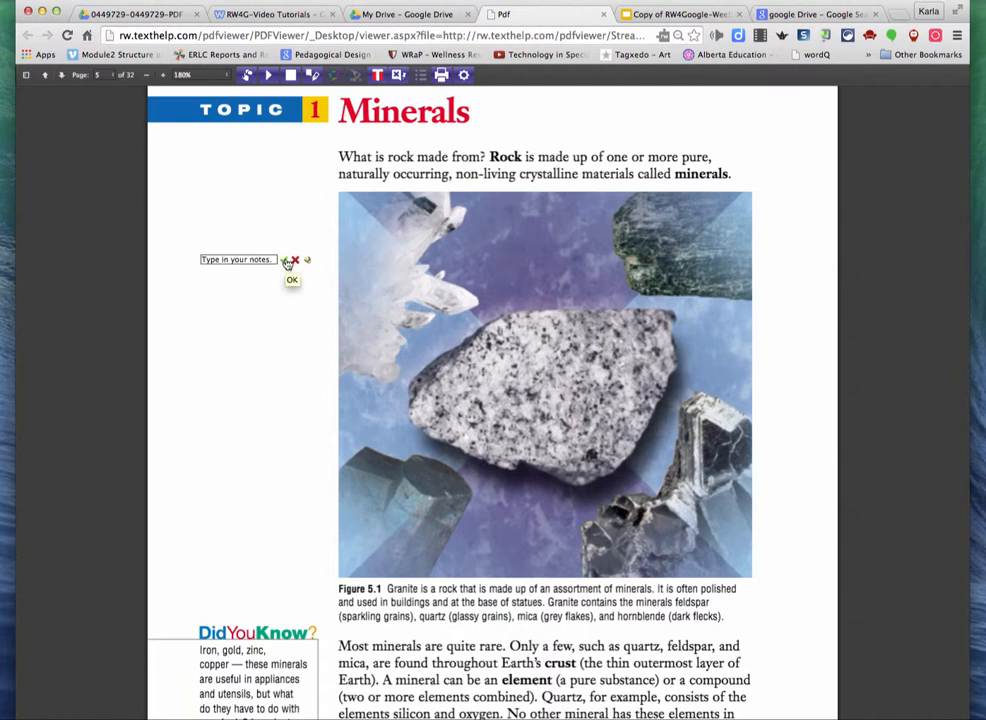
{"action": "left_click", "coordinate": [286, 261]}
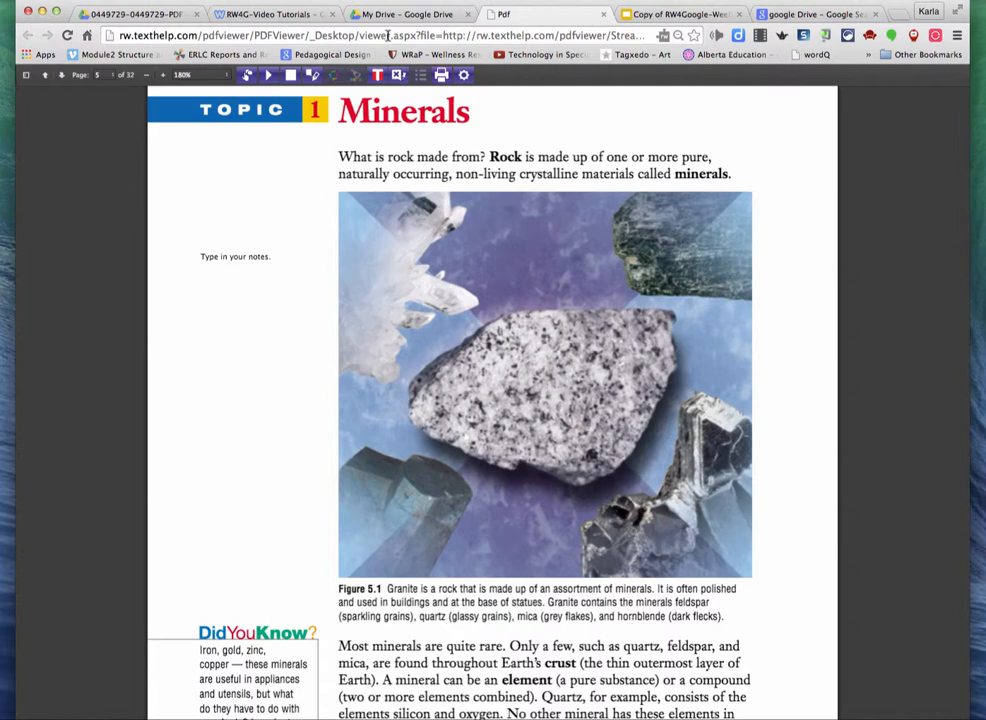
Step: Place a pop-up note reading "Granite" on the large speckled rock in Figure 5.1 and collapse it to its marker
{"action": "left_click", "coordinate": [402, 76]}
{"action": "left_click", "coordinate": [456, 418]}
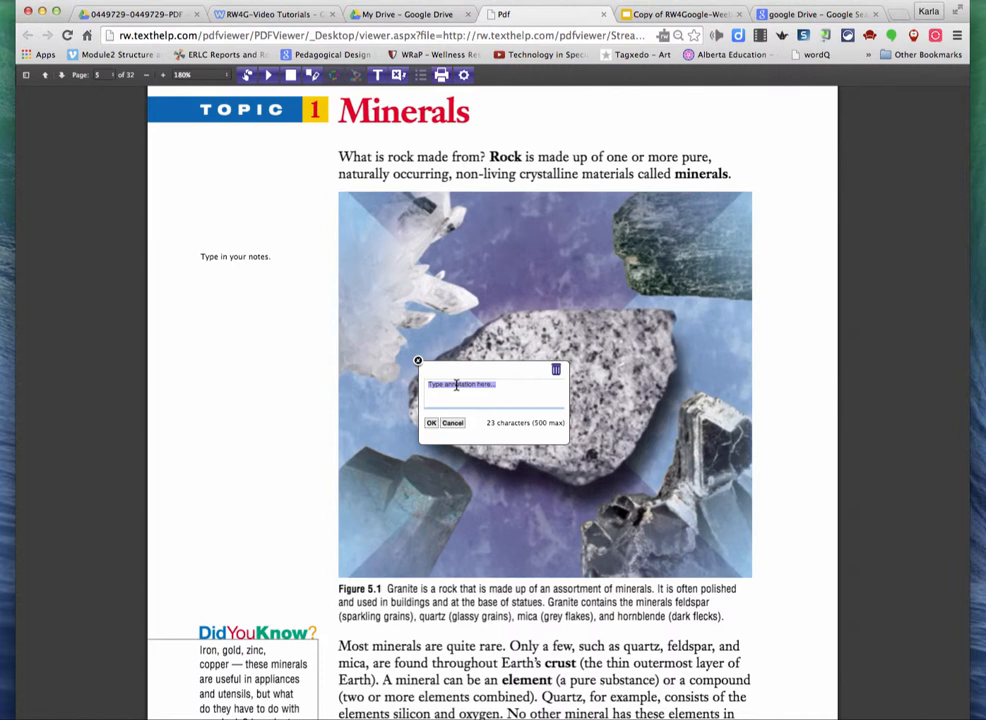
{"action": "type", "text": "Granite"}
{"action": "left_click", "coordinate": [431, 422]}
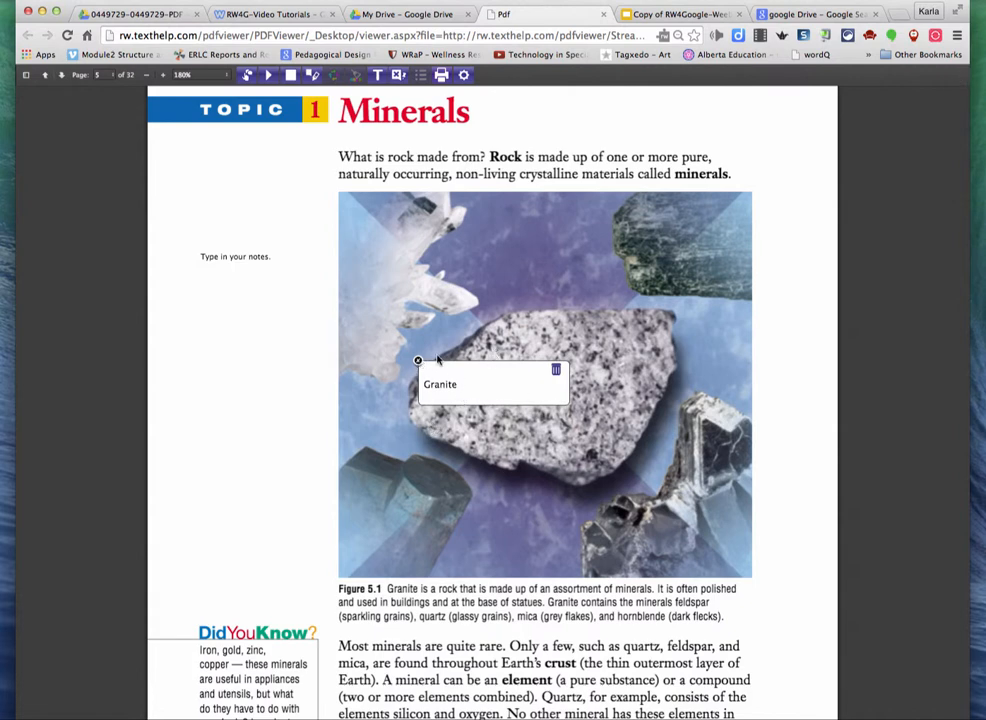
{"action": "left_click", "coordinate": [419, 363]}
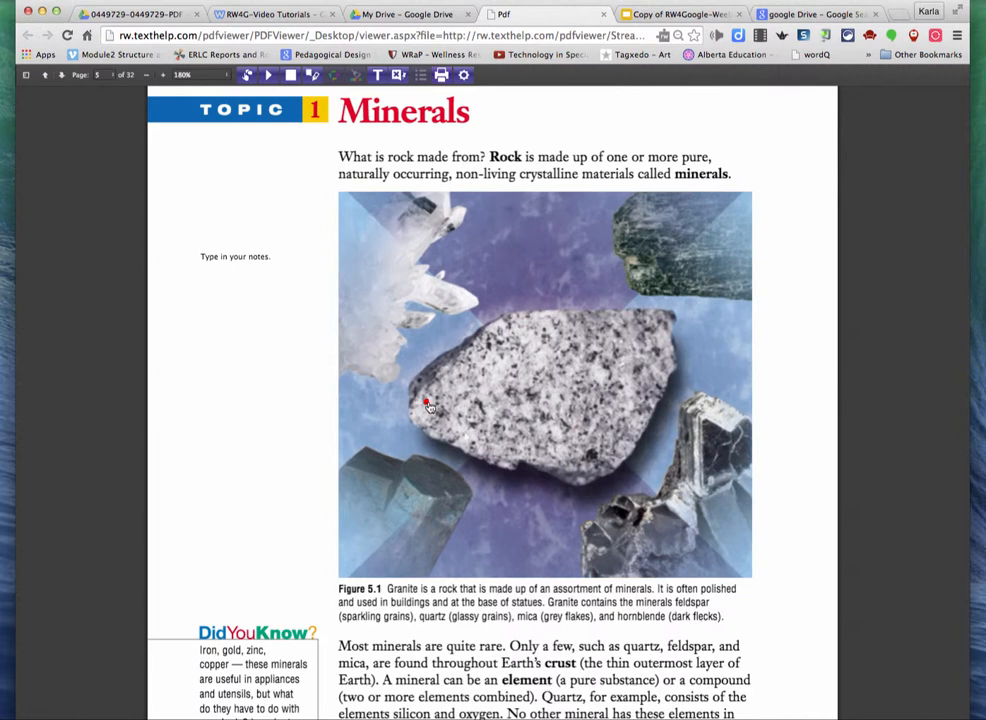
Step: Reopen the Granite note to review it, open the typed margin note for editing, and close the Granite note
{"action": "left_click", "coordinate": [427, 404]}
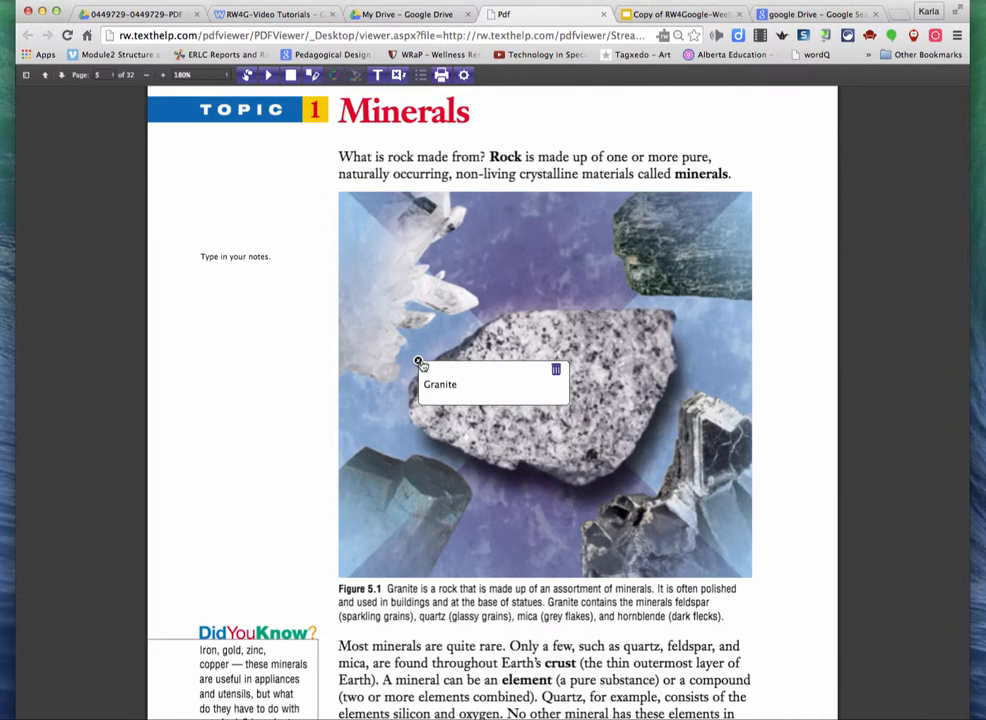
{"action": "left_click", "coordinate": [419, 363]}
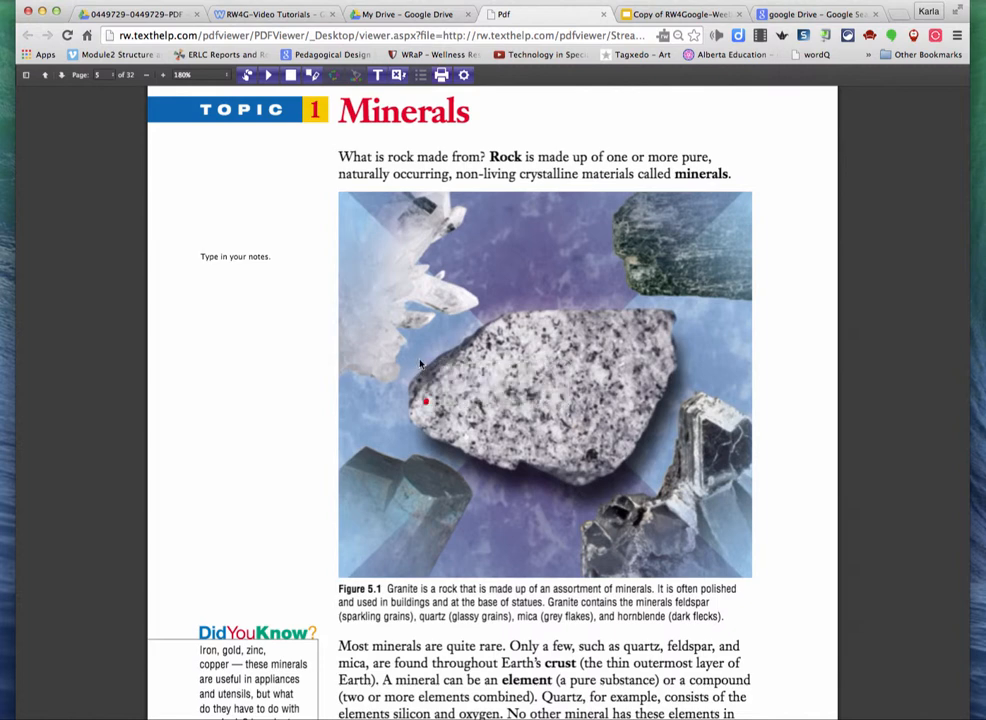
{"action": "left_click", "coordinate": [426, 401]}
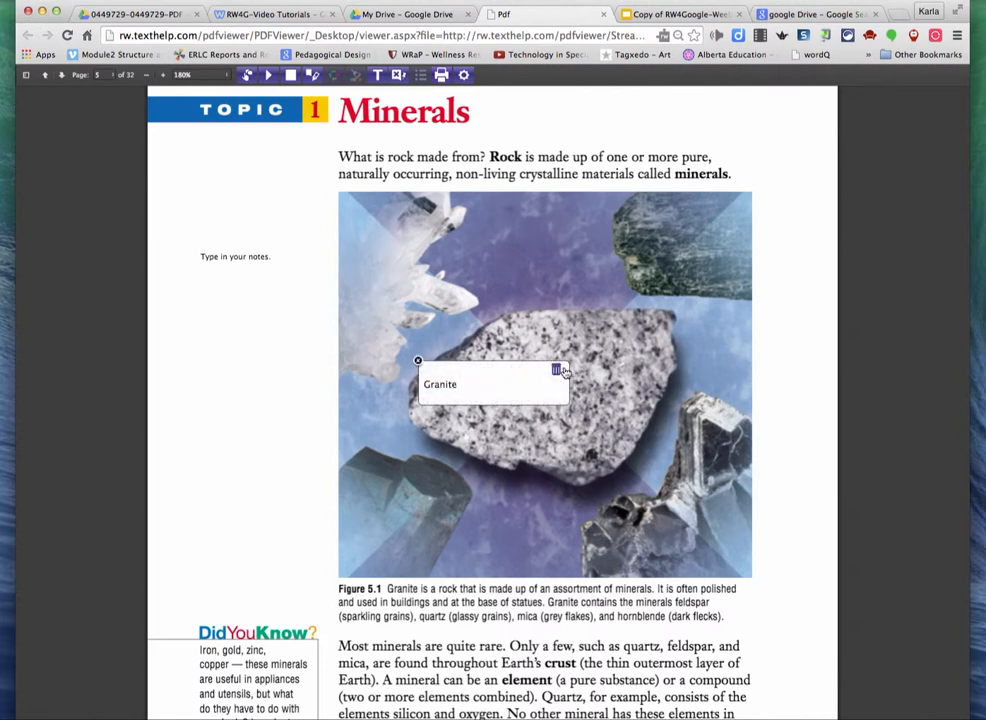
{"action": "left_click", "coordinate": [260, 257]}
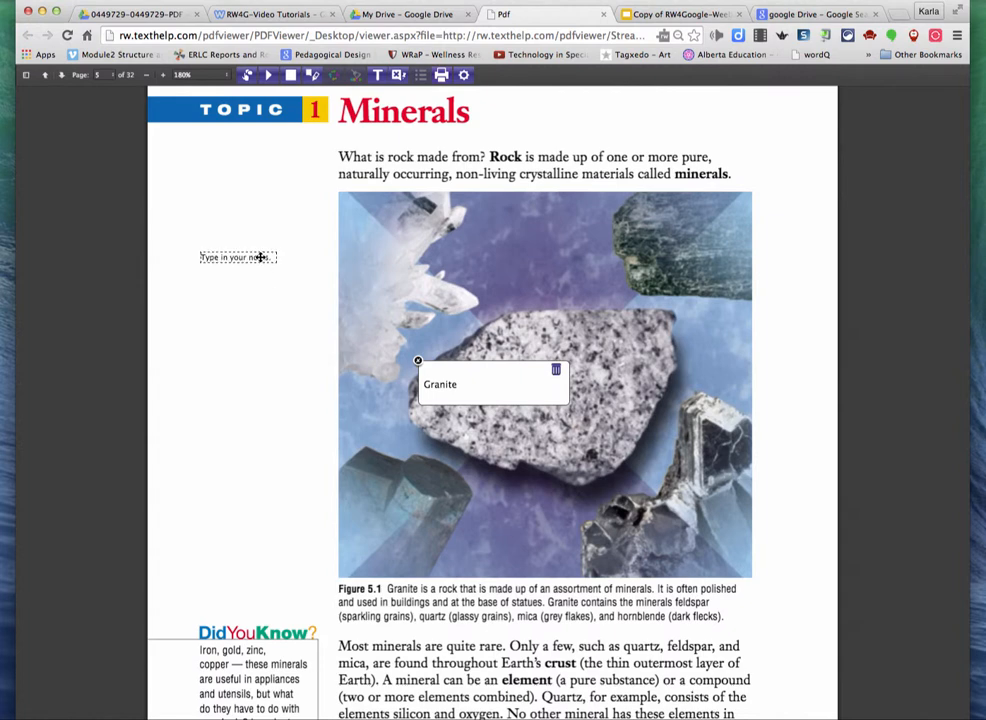
{"action": "left_click", "coordinate": [260, 257]}
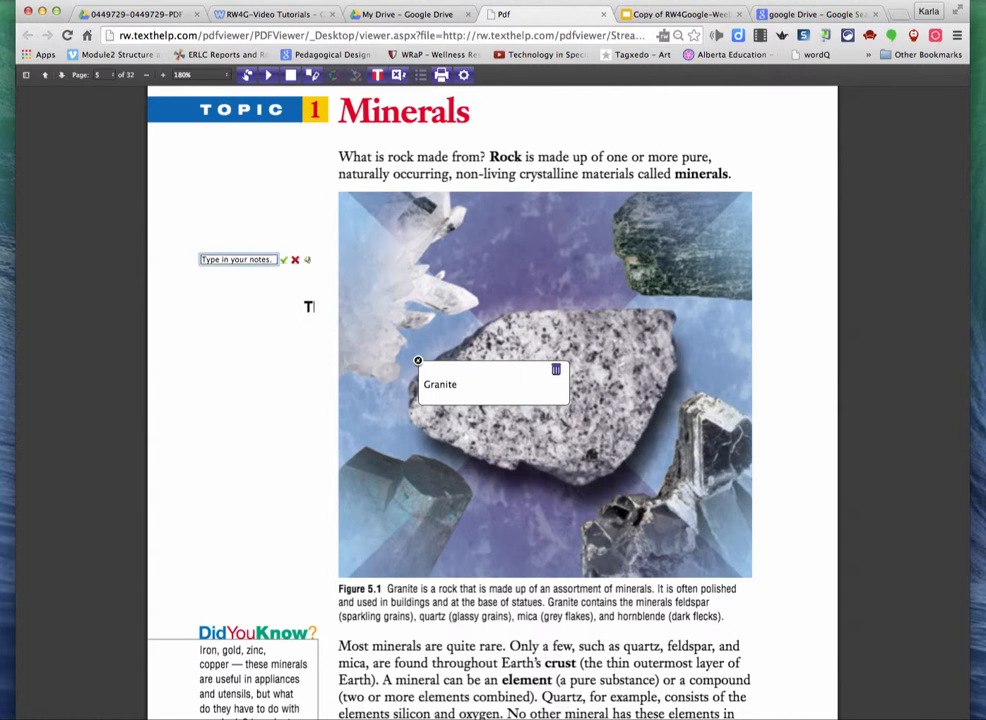
{"action": "left_click", "coordinate": [418, 361]}
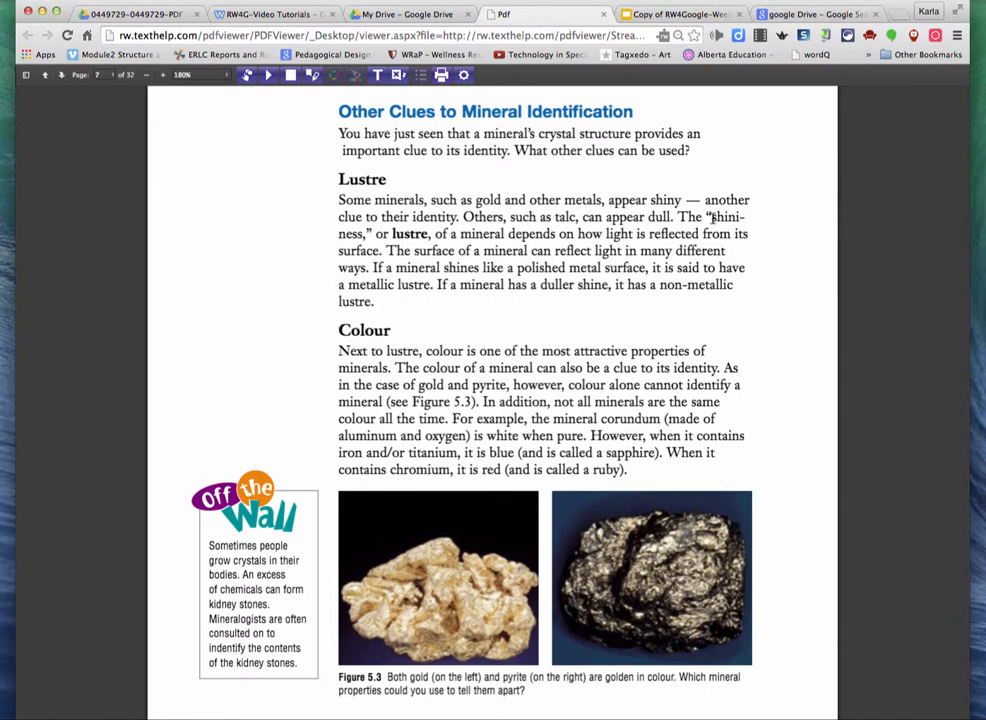
Step: Highlight in blue the sentence under Lustre on page 7 that begins "The 'shininess,' or lustre" and ends at "surface."
{"action": "mouse_move", "coordinate": [680, 216]}
{"action": "left_mouse_down"}
{"action": "mouse_move", "coordinate": [742, 218]}
{"action": "mouse_move", "coordinate": [385, 253]}
{"action": "left_mouse_up"}
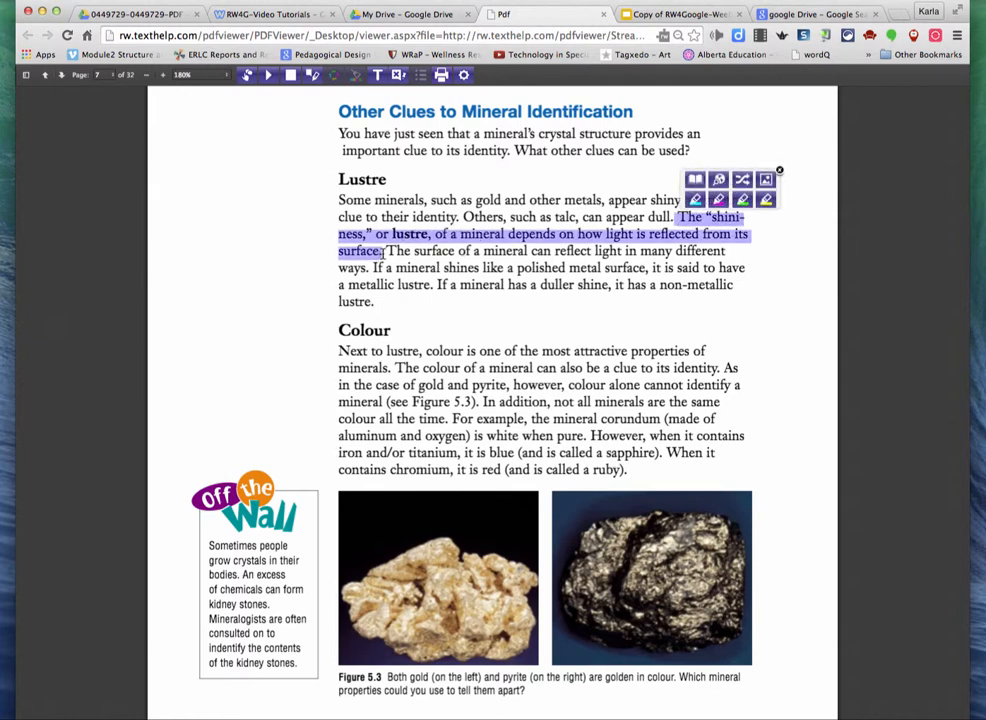
{"action": "left_click", "coordinate": [698, 202]}
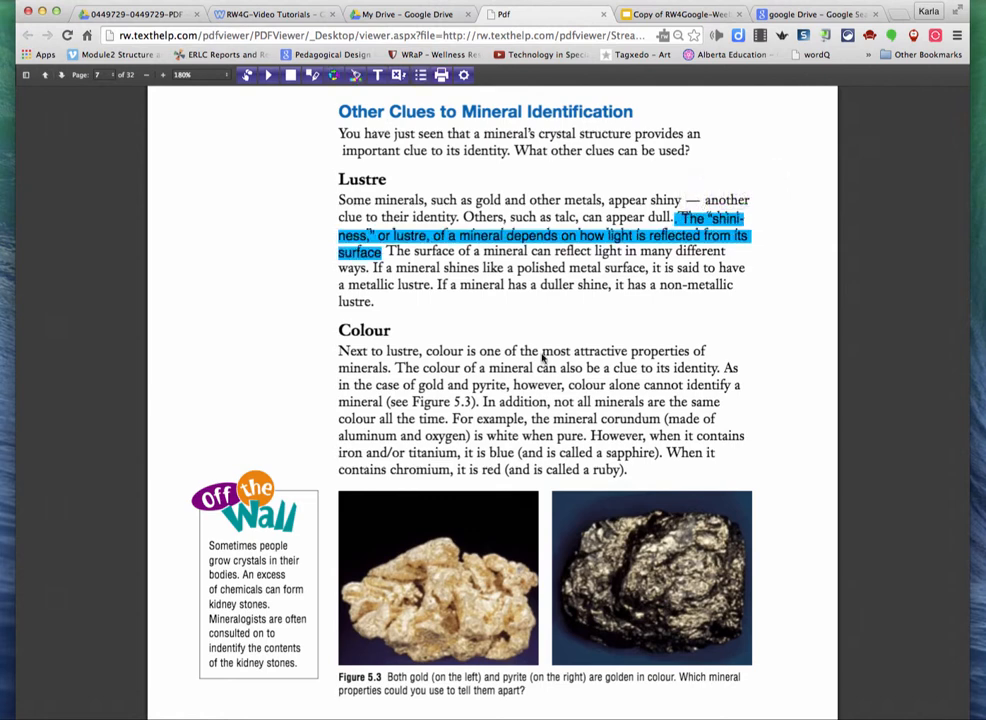
{"action": "scroll", "coordinate": [499, 423], "scroll_direction": "down", "scroll_amount": 2}
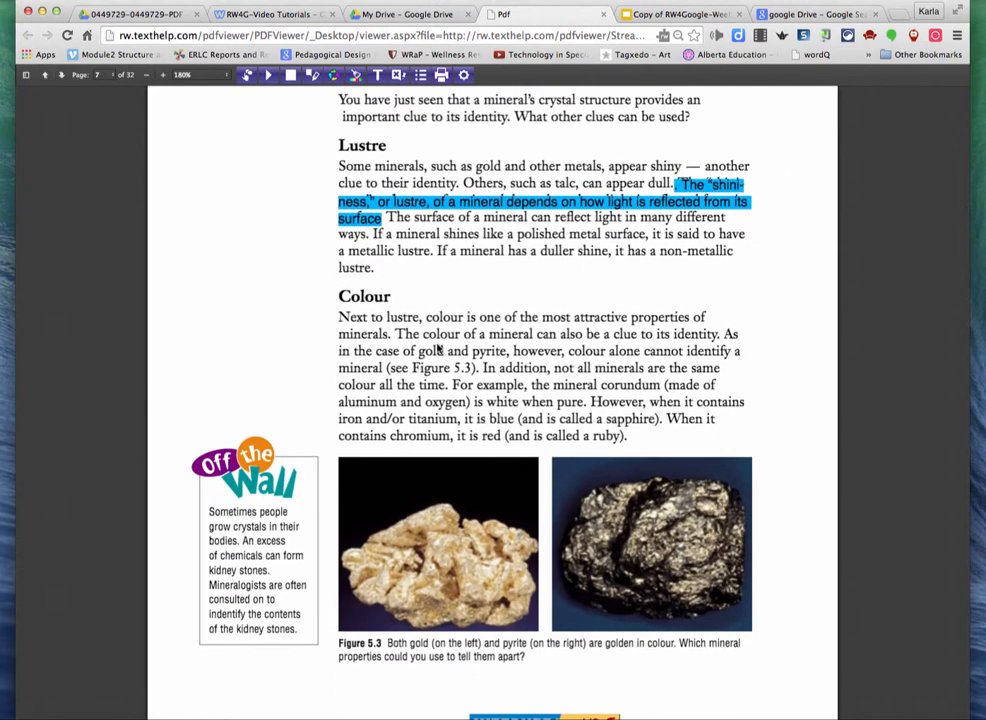
Step: Highlight in pink the words "not all minerals are the same colour all the time" in the Colour paragraph on page 7
{"action": "scroll", "coordinate": [438, 348], "scroll_direction": "down", "scroll_amount": 2}
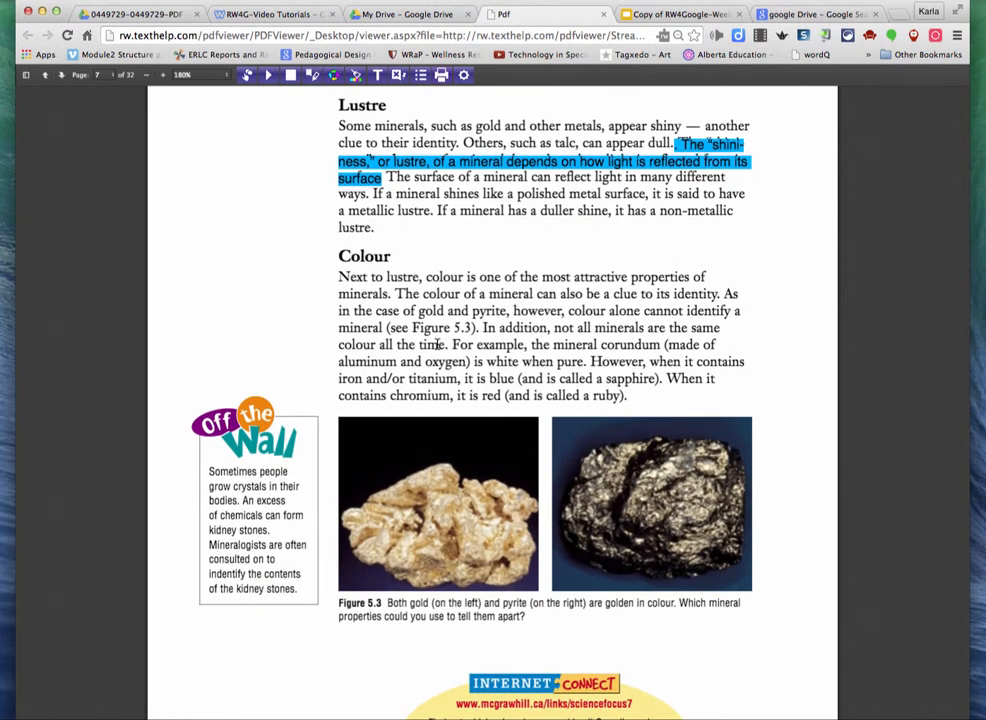
{"action": "scroll", "coordinate": [437, 344], "scroll_direction": "down", "scroll_amount": 1}
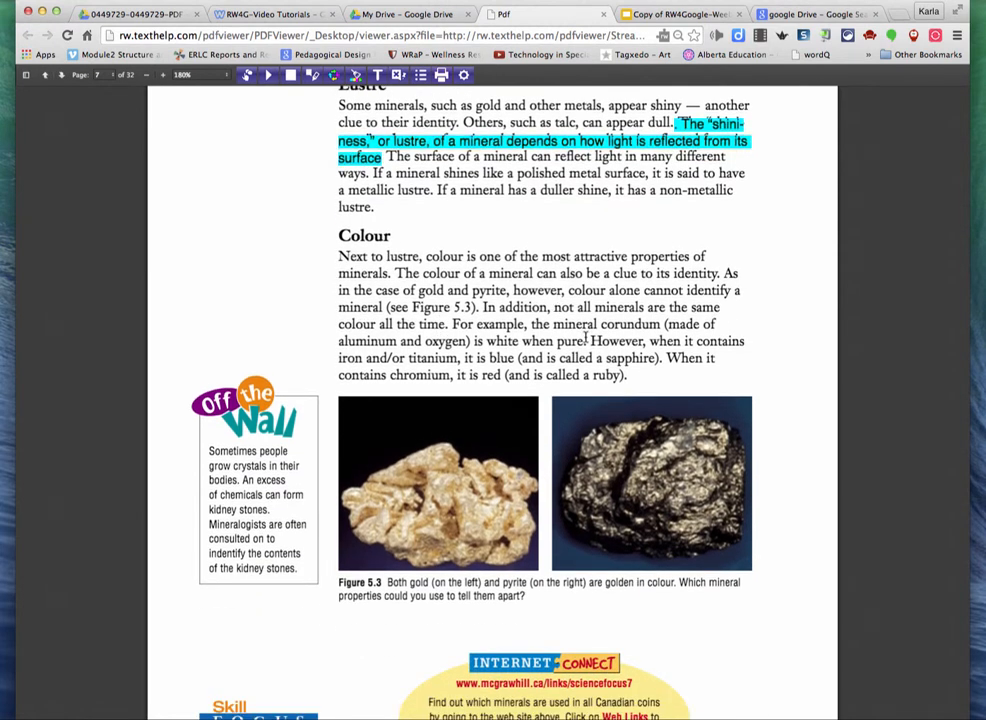
{"action": "left_click_drag", "start_coordinate": [556, 309], "coordinate": [446, 325]}
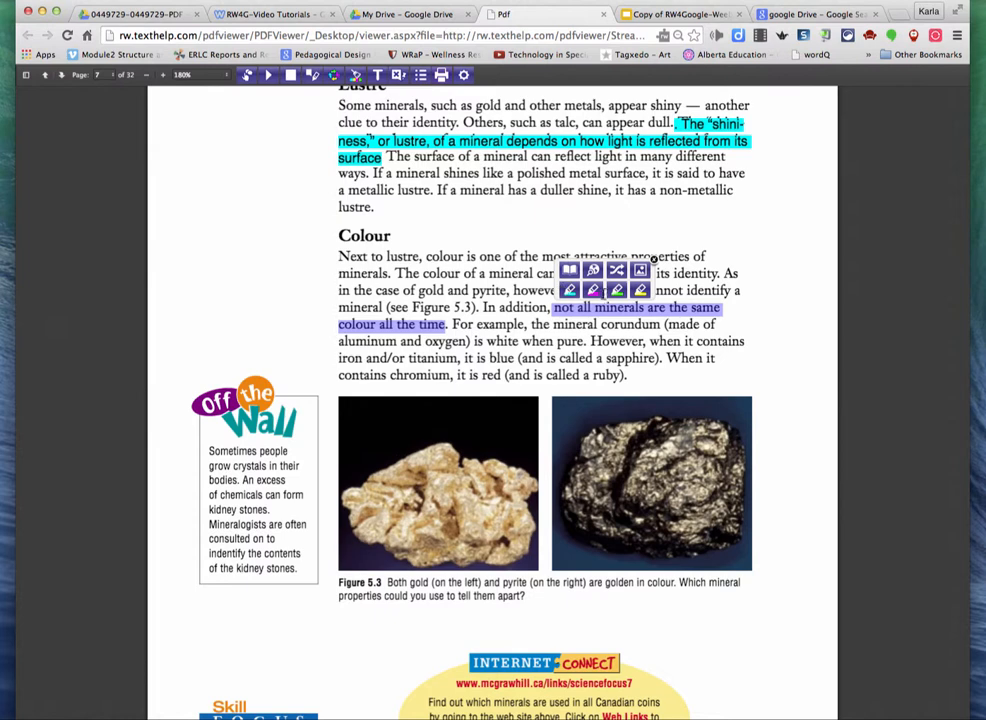
{"action": "left_click", "coordinate": [597, 291]}
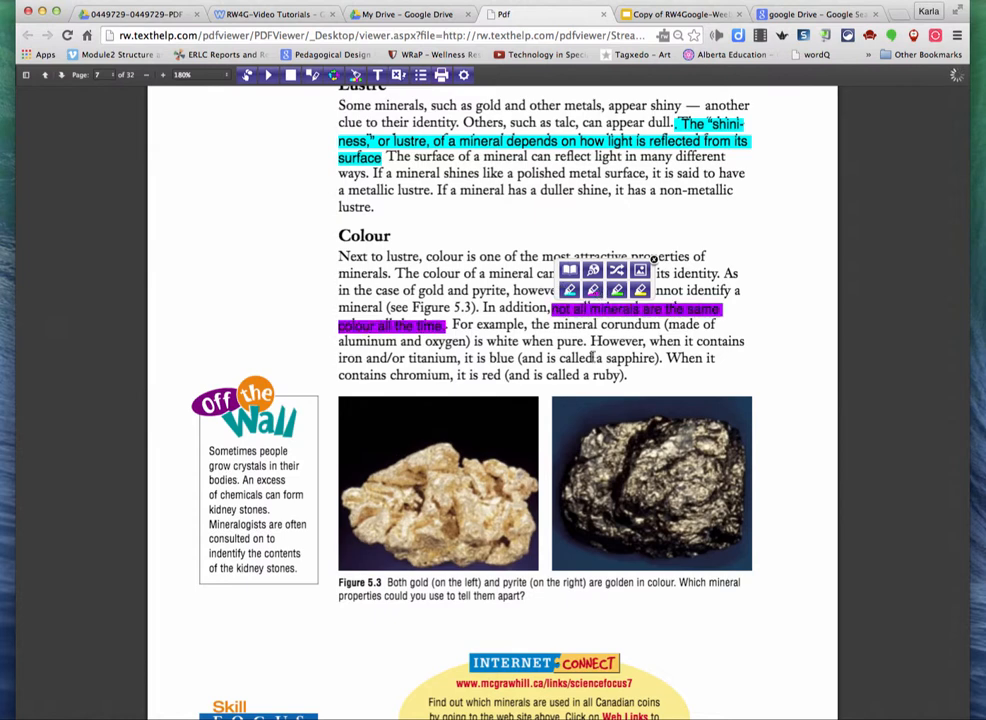
Step: In the Colour paragraph, highlight "the mineral corundum" through "white when pure" in green and the following sentence ending "sapphire)" in blue
{"action": "scroll", "coordinate": [592, 357], "scroll_direction": "down", "scroll_amount": 1}
{"action": "left_click_drag", "start_coordinate": [531, 311], "coordinate": [584, 328]}
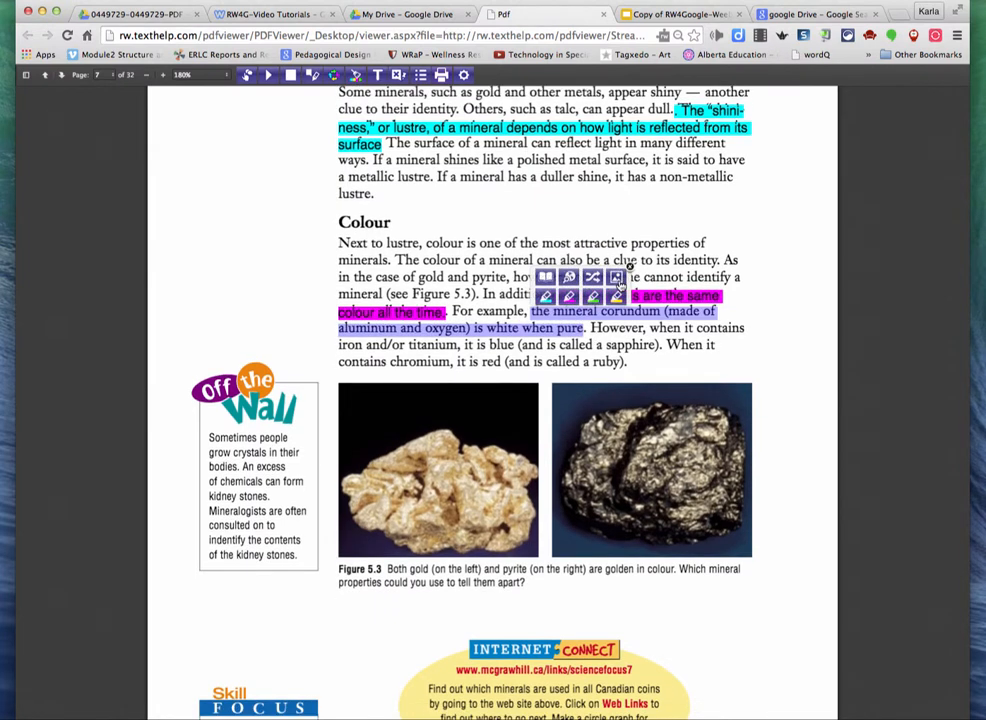
{"action": "left_click", "coordinate": [595, 297]}
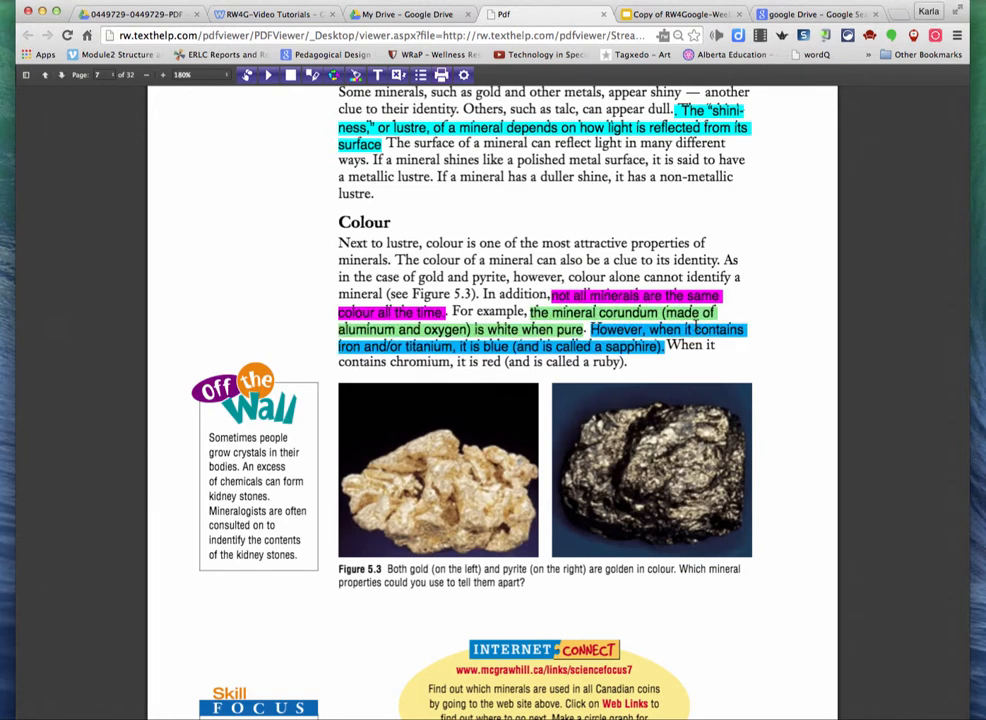
{"action": "scroll", "coordinate": [687, 315], "scroll_direction": "up", "scroll_amount": 3}
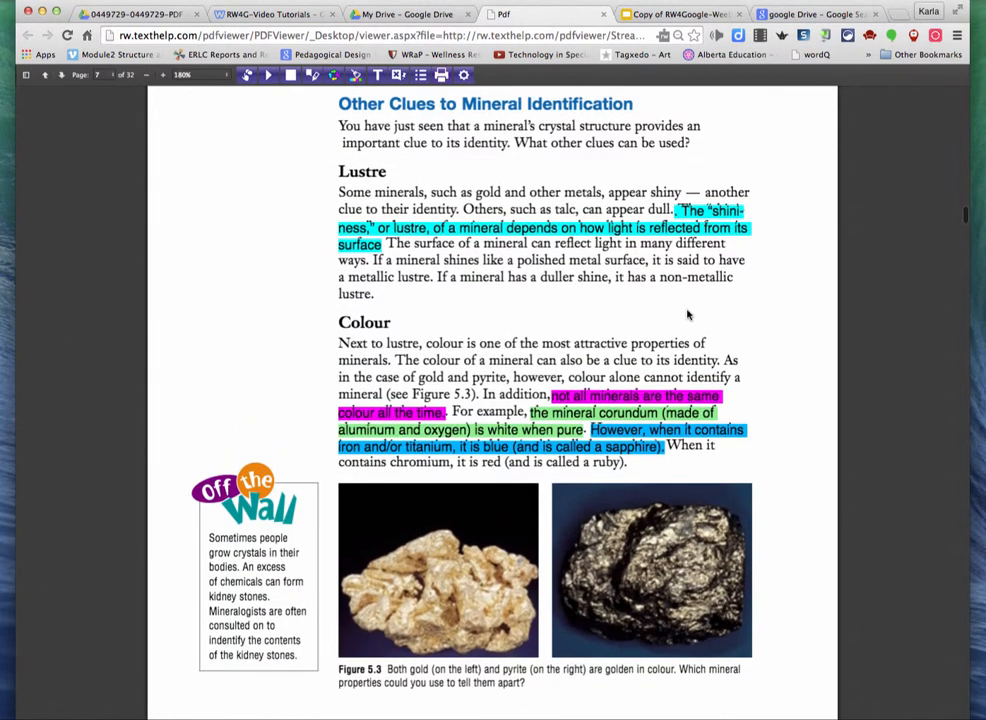
{"action": "scroll", "coordinate": [688, 322], "scroll_direction": "up", "scroll_amount": 1}
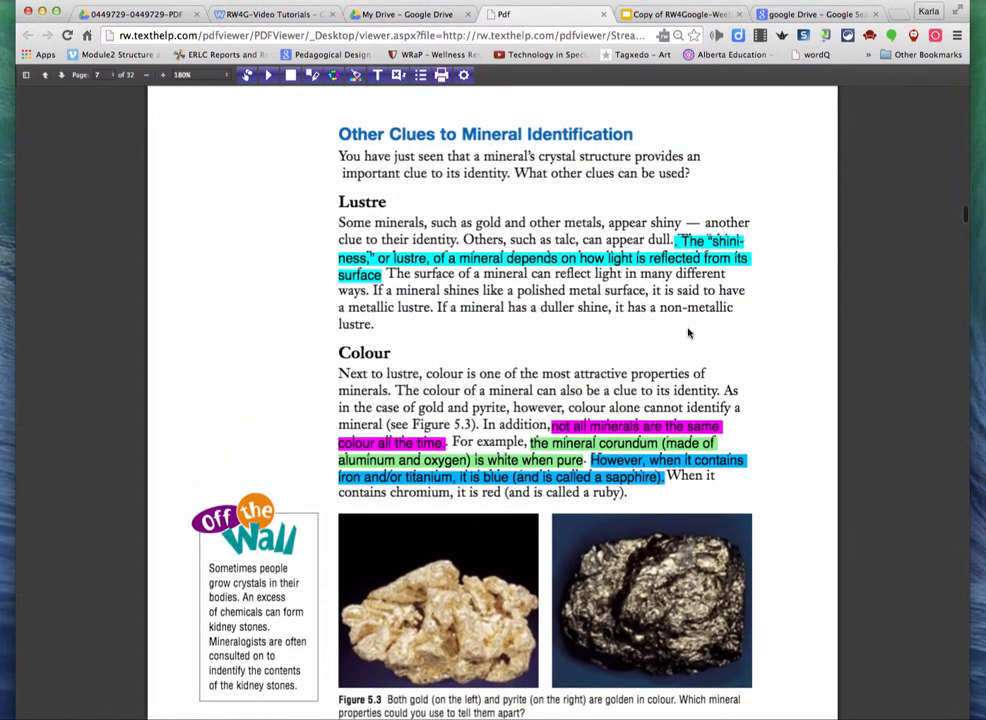
Step: Collect the highlights of all four colors, sorted by color, into a Google Doc named "minerals" and open it
{"action": "left_click", "coordinate": [334, 77]}
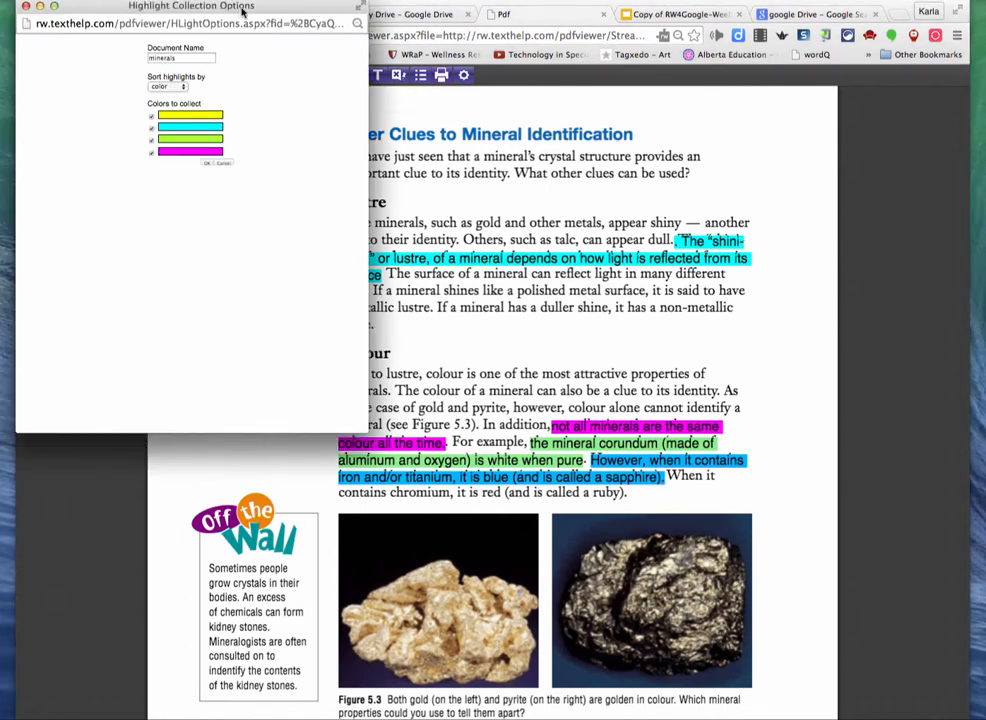
{"action": "left_click", "coordinate": [199, 58]}
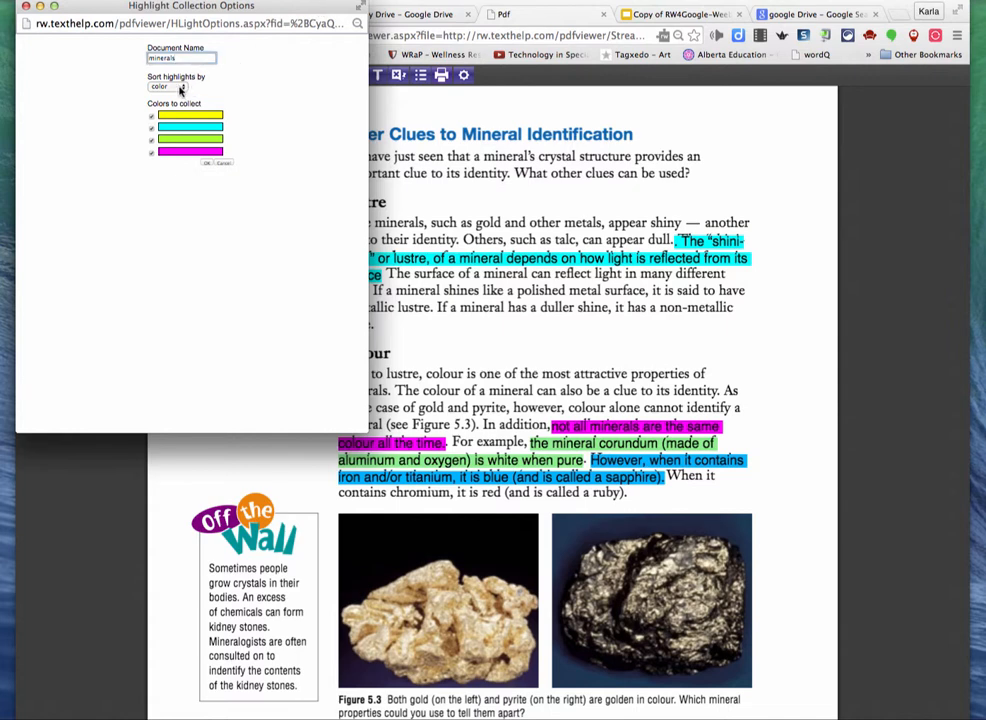
{"action": "left_click", "coordinate": [179, 88]}
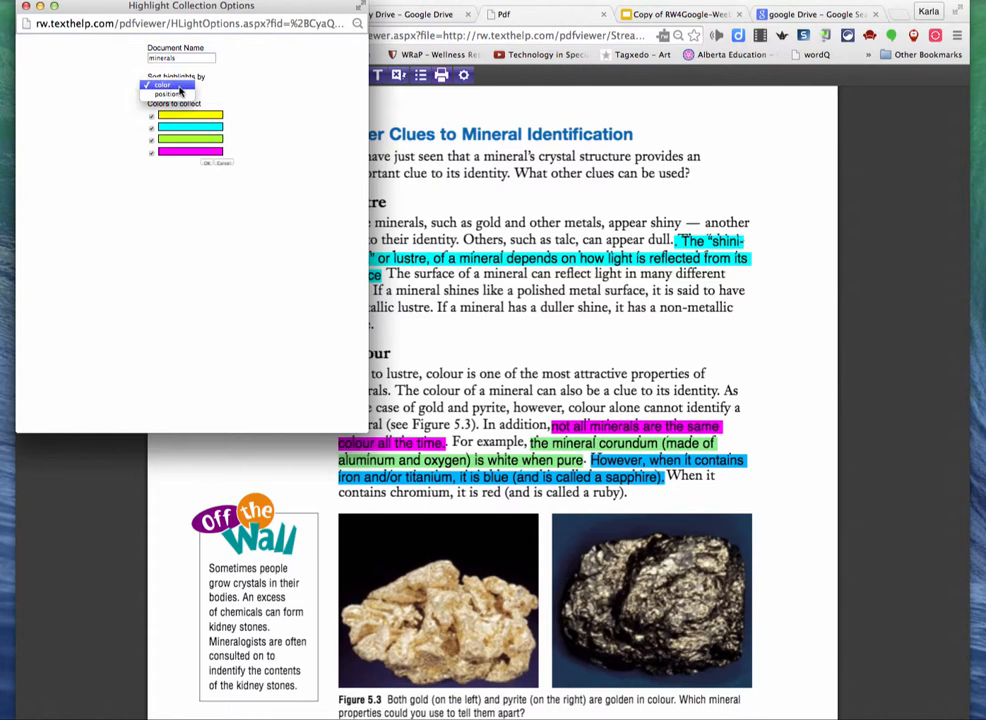
{"action": "left_click", "coordinate": [179, 88]}
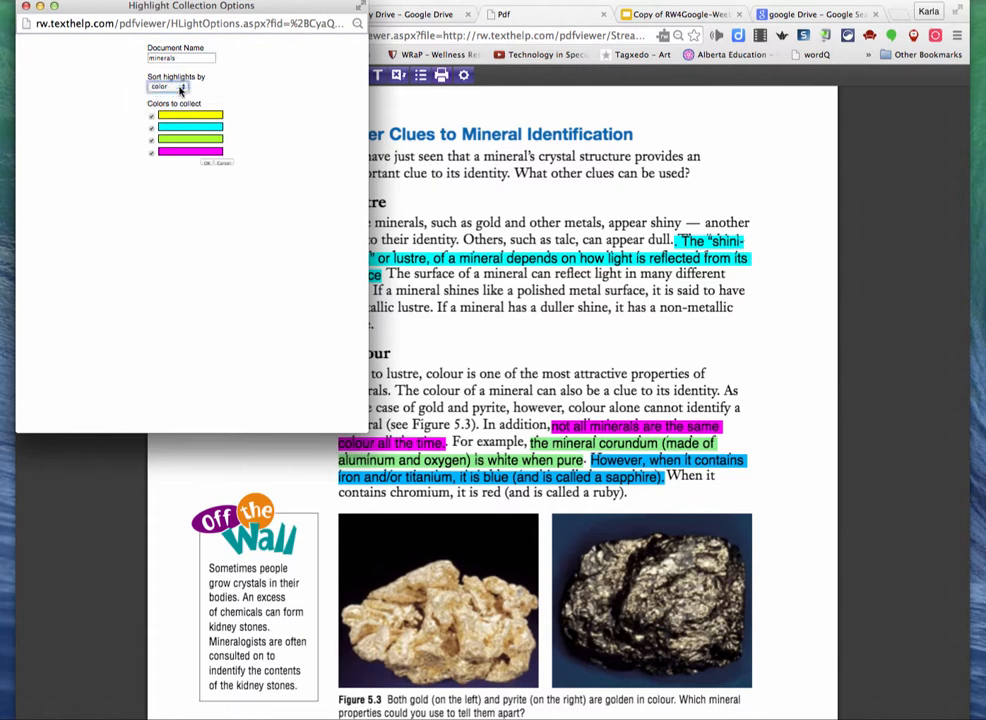
{"action": "left_click", "coordinate": [207, 165]}
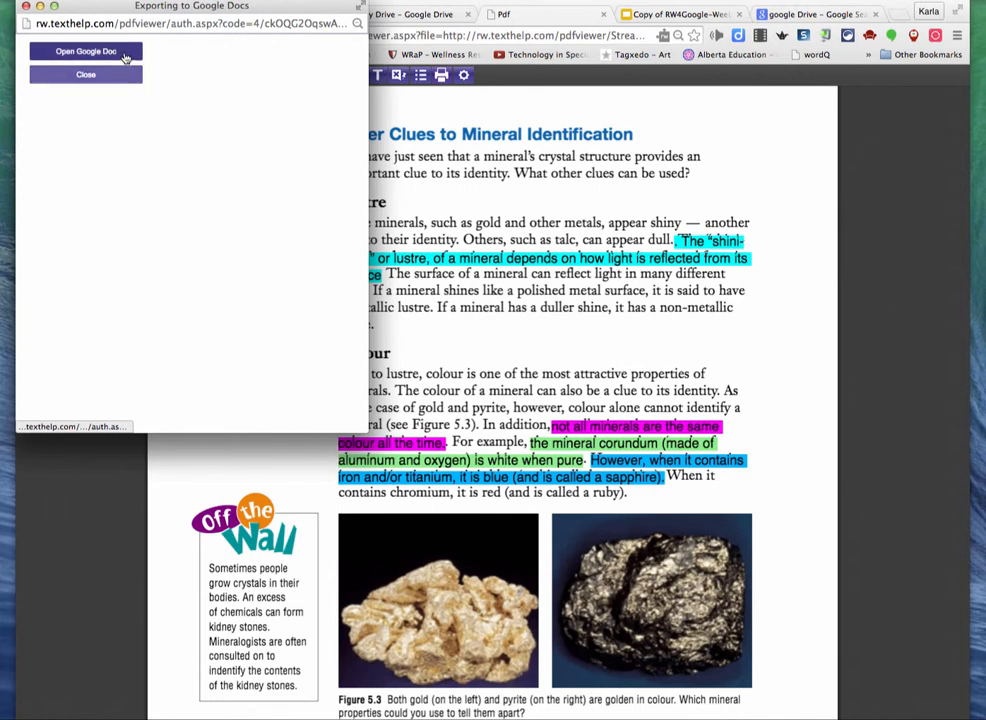
{"action": "left_click", "coordinate": [125, 58]}
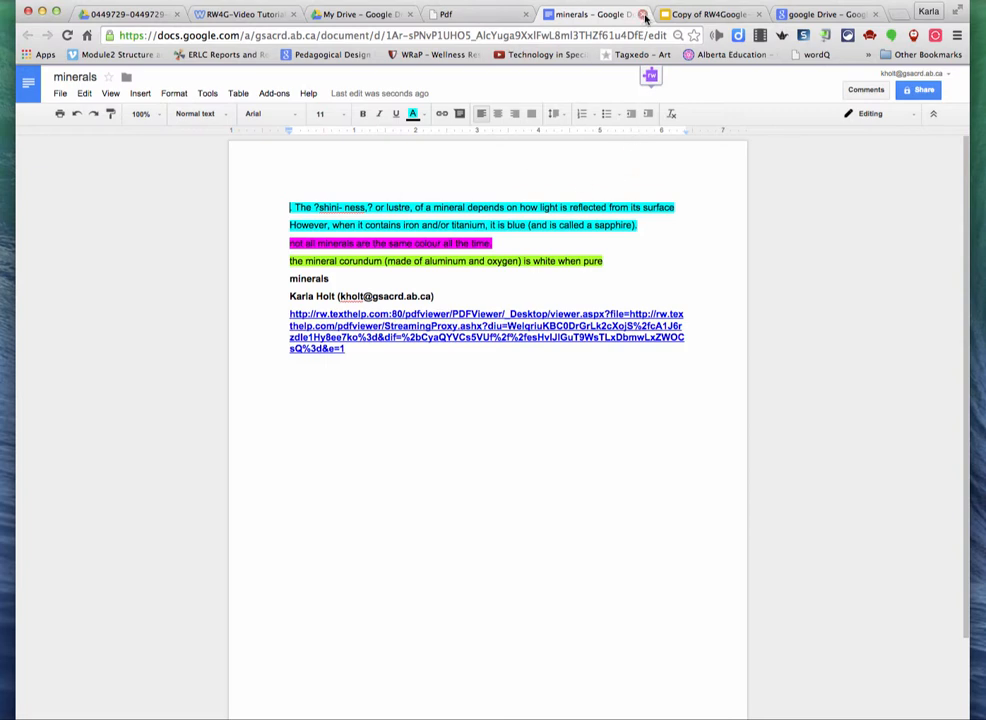
Step: Close the collected-highlights document and clear the sentence highlights from the PDF
{"action": "left_click", "coordinate": [645, 18]}
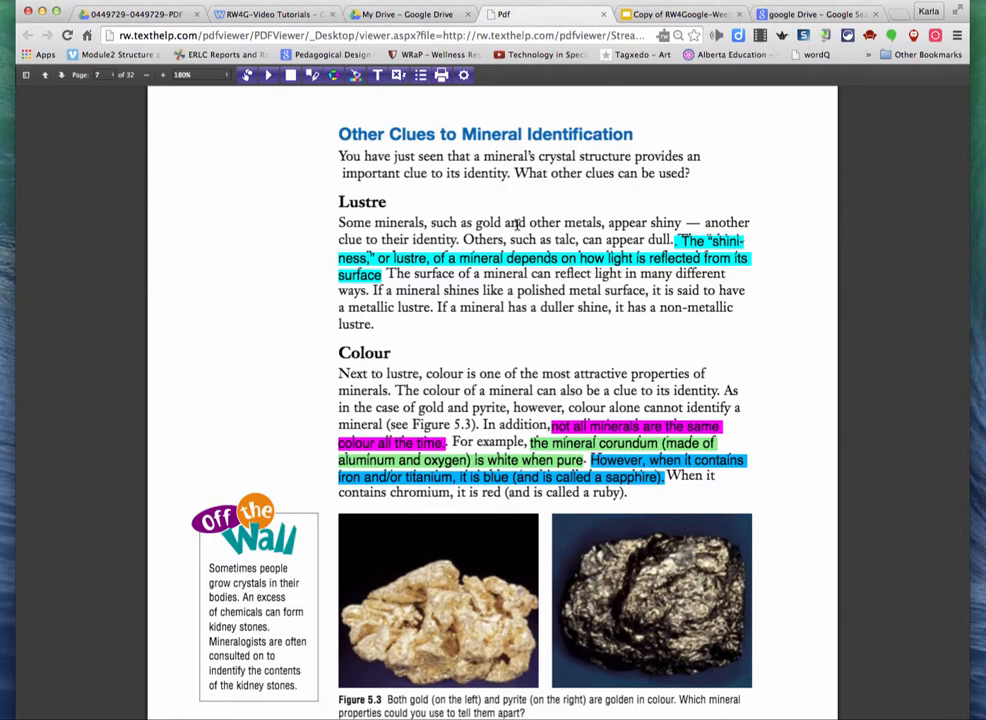
{"action": "left_click", "coordinate": [355, 78]}
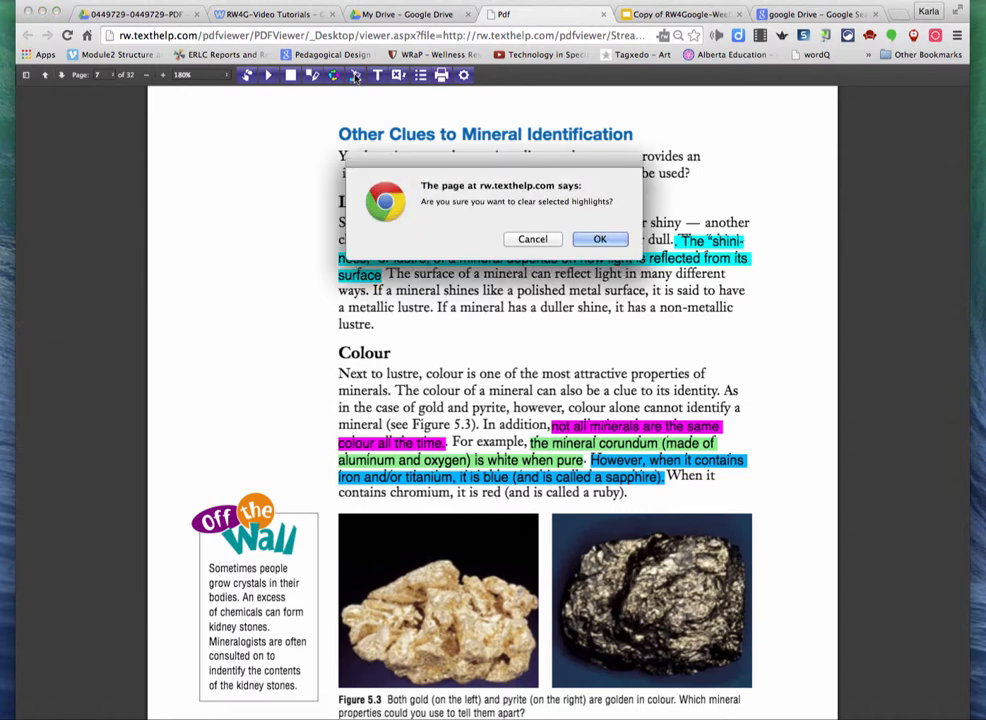
{"action": "left_click", "coordinate": [600, 241]}
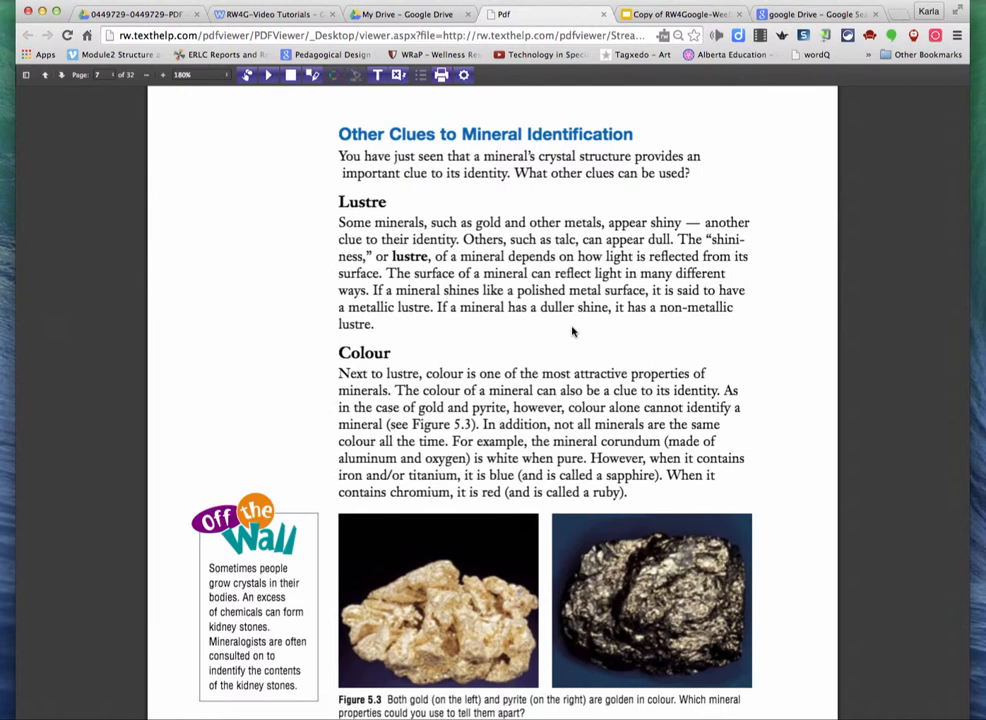
Step: Highlight the single words "lustre" in blue, "mineral's" in pink and "titanium" in yellow on page 7
{"action": "double_click", "coordinate": [410, 257]}
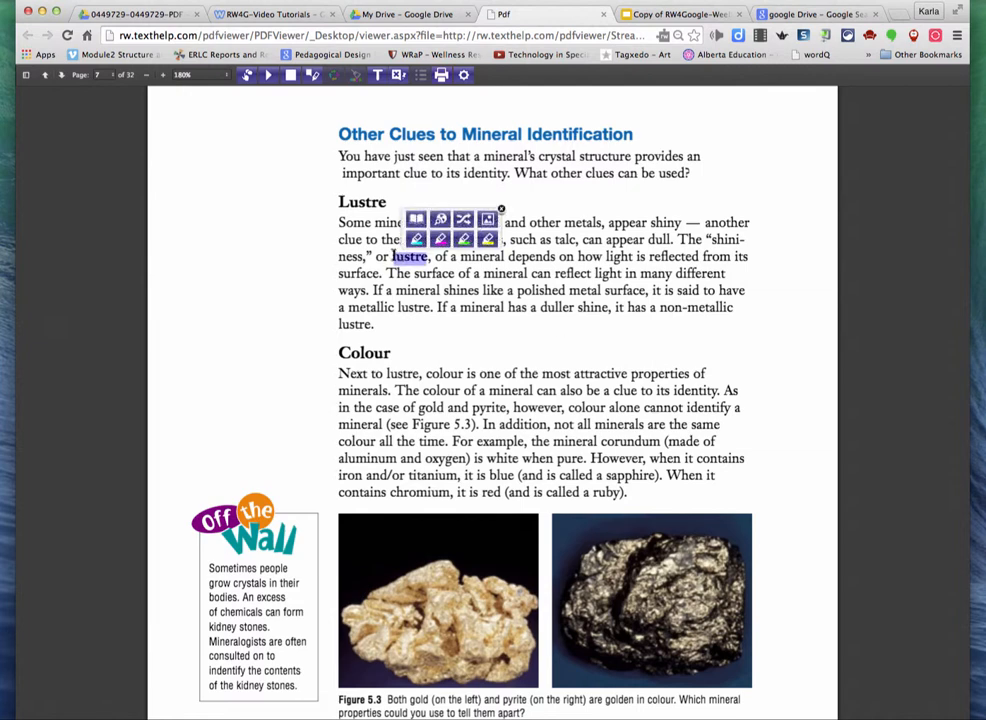
{"action": "left_click", "coordinate": [417, 241]}
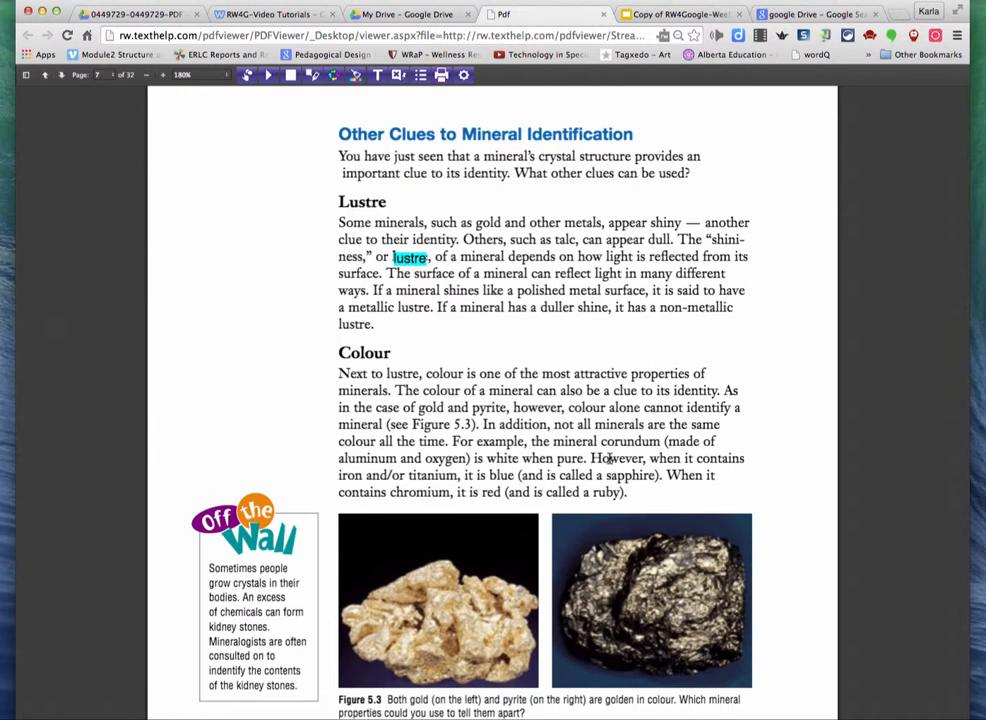
{"action": "scroll", "coordinate": [566, 297], "scroll_direction": "down", "scroll_amount": 1}
{"action": "scroll", "coordinate": [566, 297], "scroll_direction": "up", "scroll_amount": 3}
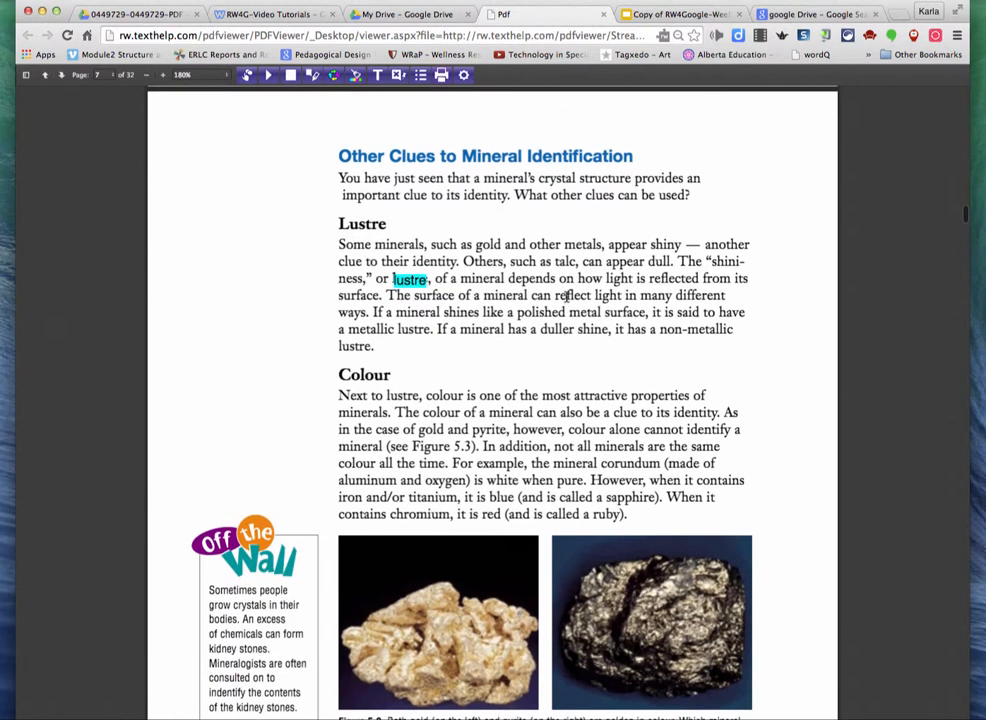
{"action": "double_click", "coordinate": [492, 190]}
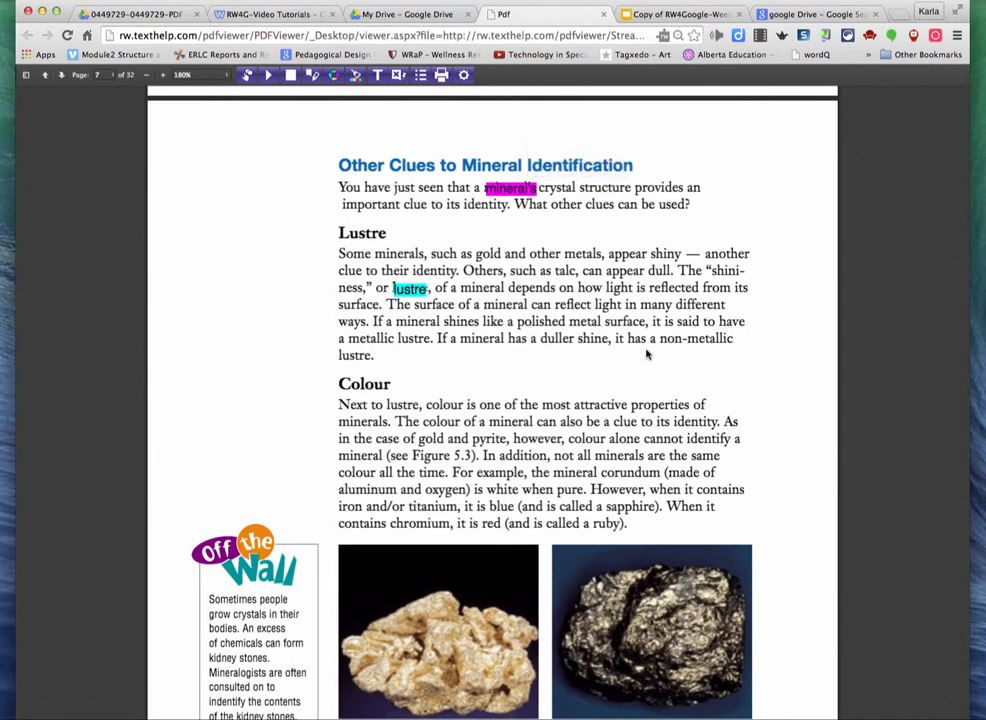
{"action": "scroll", "coordinate": [646, 354], "scroll_direction": "down", "scroll_amount": 1}
{"action": "double_click", "coordinate": [429, 496]}
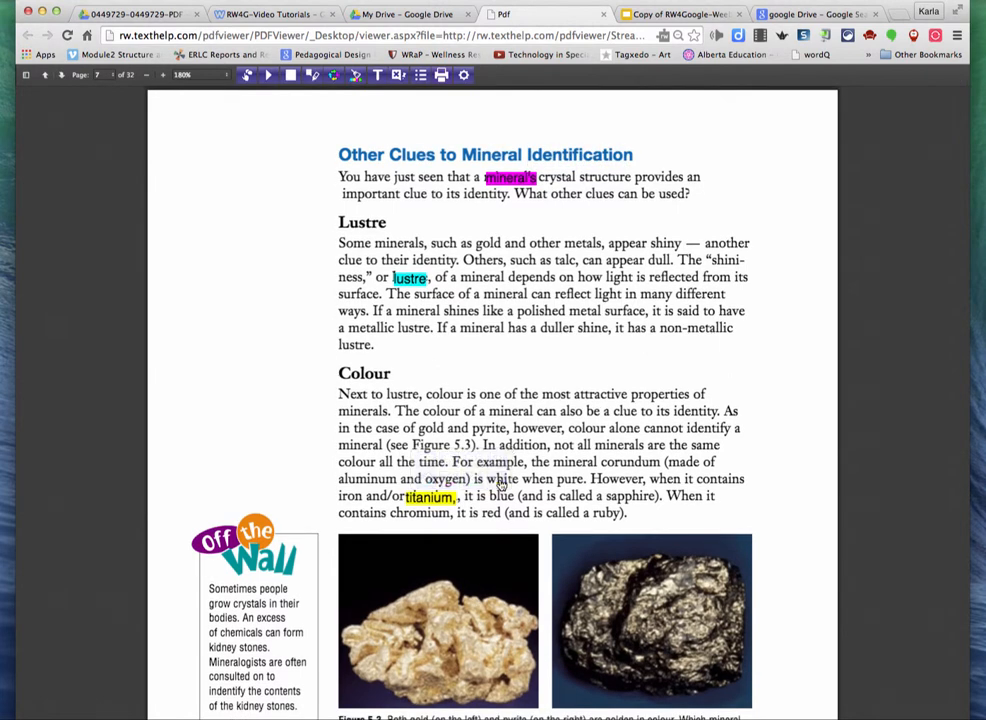
Step: Generate a vocabulary list from the highlighted words, open it as a Google Doc, and keep the document name "Vocabulary List"
{"action": "left_click", "coordinate": [421, 78]}
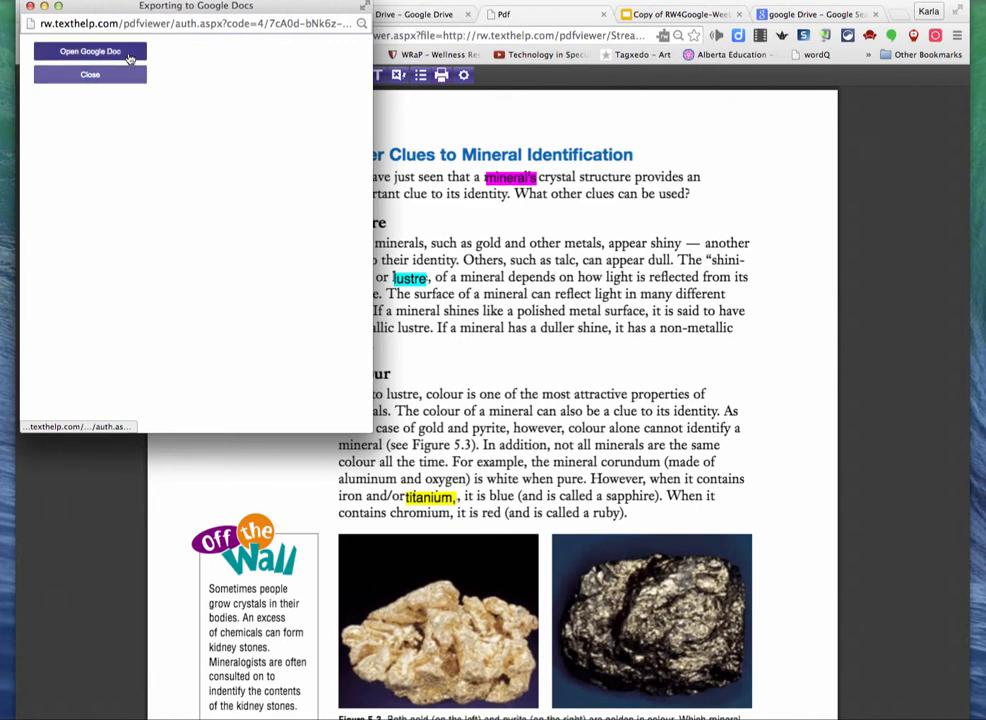
{"action": "left_click", "coordinate": [128, 55]}
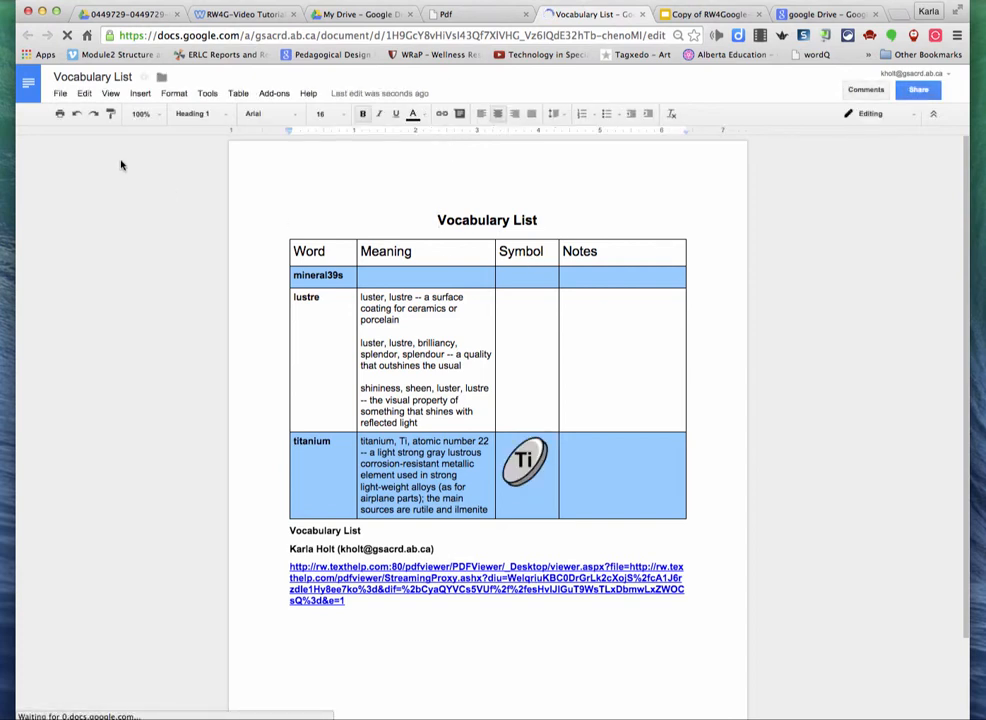
{"action": "left_click", "coordinate": [117, 93]}
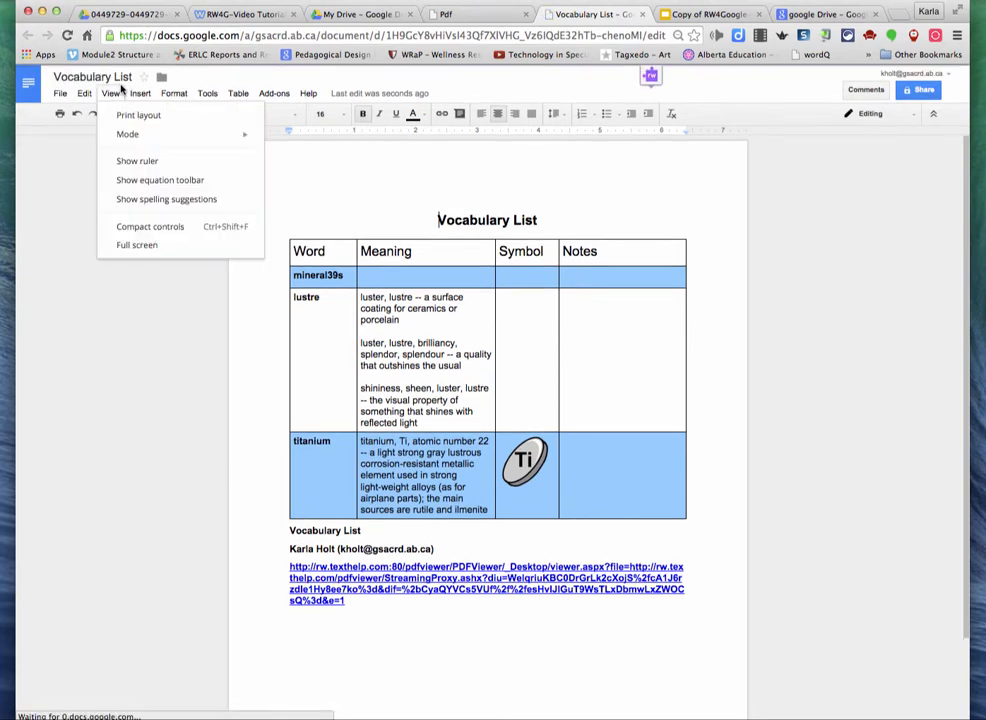
{"action": "left_click", "coordinate": [90, 78]}
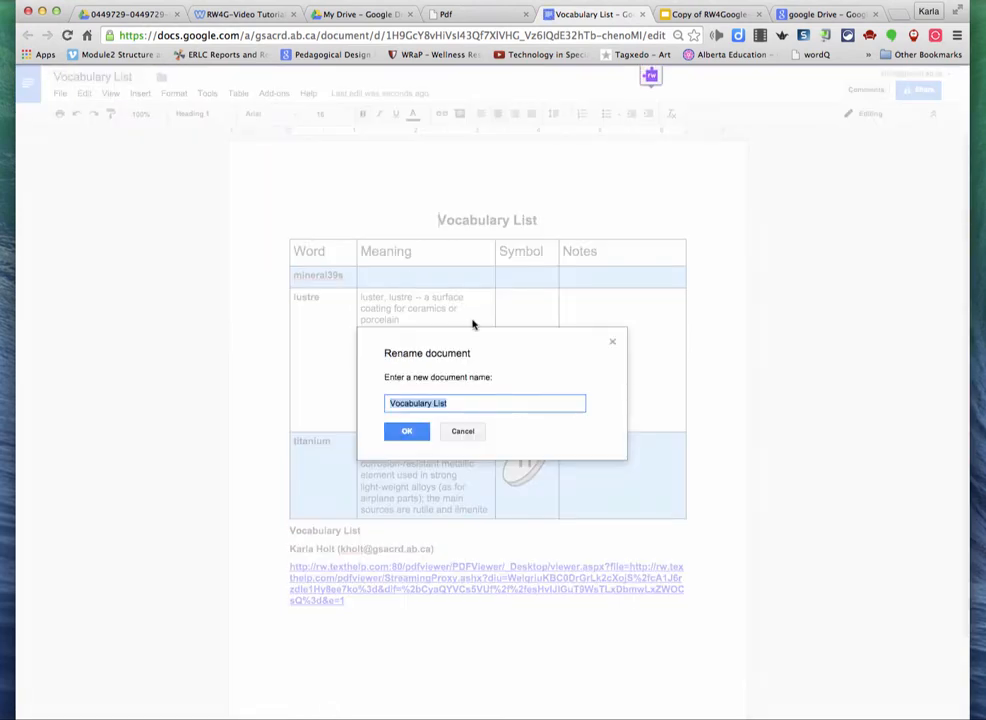
{"action": "left_click", "coordinate": [416, 434]}
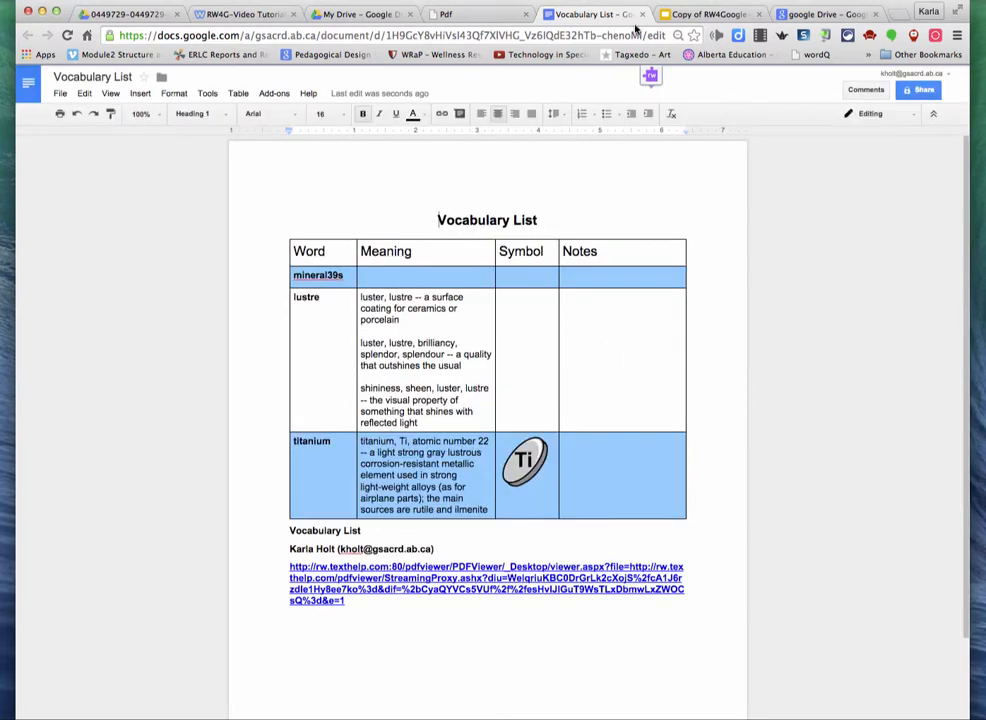
Step: Close the vocabulary list document and clear the word highlights from page 7 of the PDF
{"action": "left_click", "coordinate": [641, 15]}
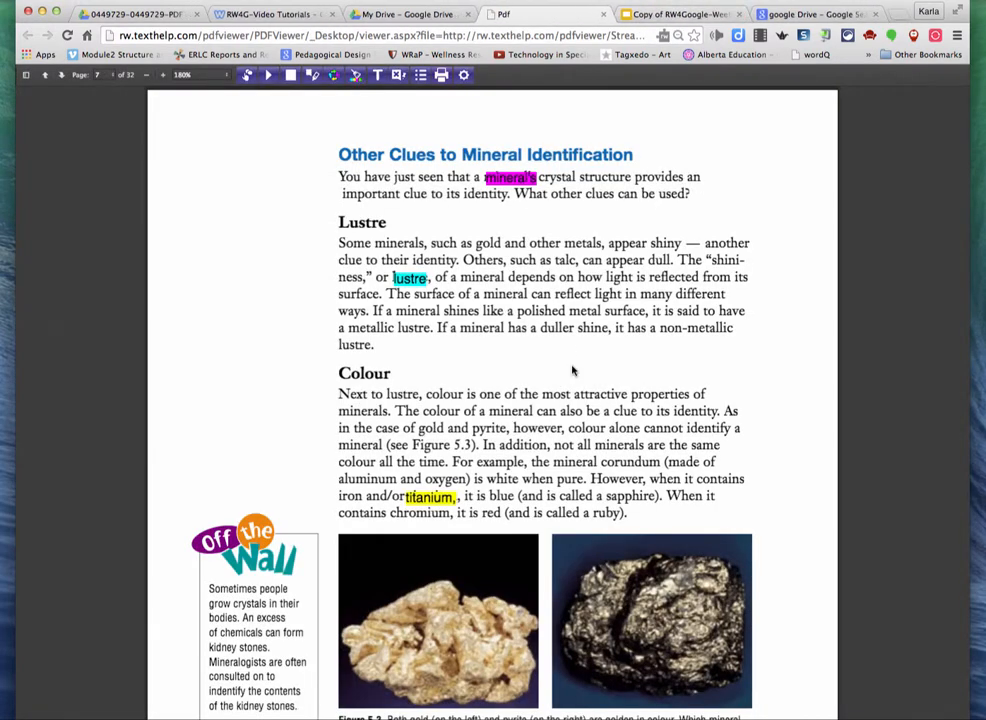
{"action": "left_click", "coordinate": [357, 78]}
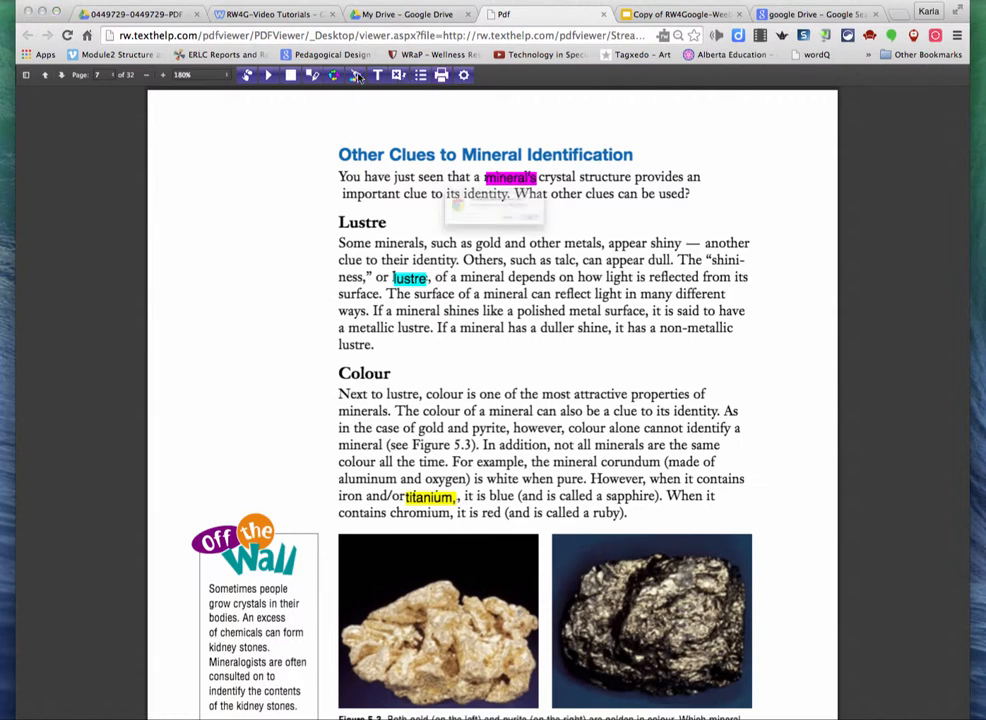
{"action": "left_click", "coordinate": [612, 241]}
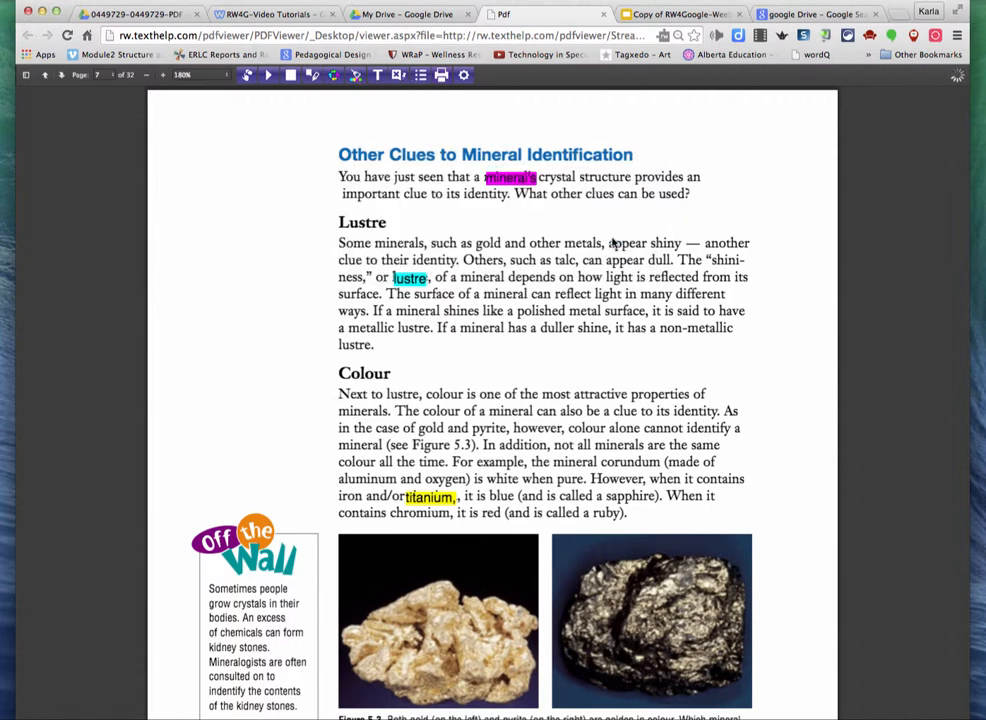
Step: Look up "metals" from the Lustre paragraph in the Picture Dictionary, and close the results and the pop-up tools
{"action": "double_click", "coordinate": [584, 244]}
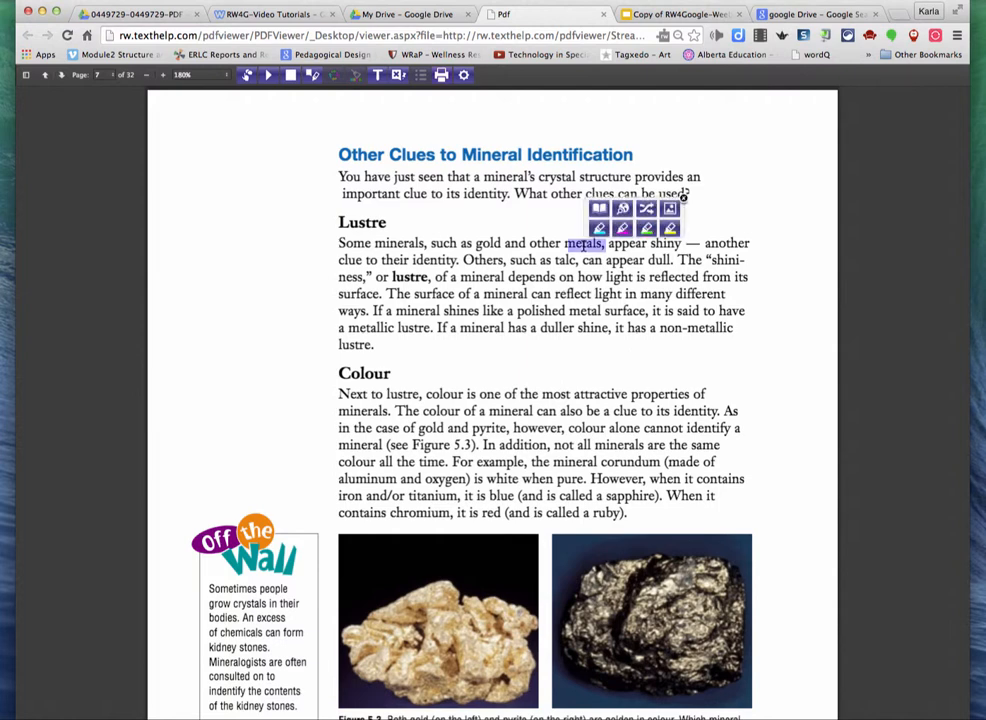
{"action": "left_click", "coordinate": [566, 243]}
{"action": "left_click_drag", "start_coordinate": [566, 243], "coordinate": [602, 244]}
{"action": "left_click", "coordinate": [572, 244]}
{"action": "double_click", "coordinate": [572, 244]}
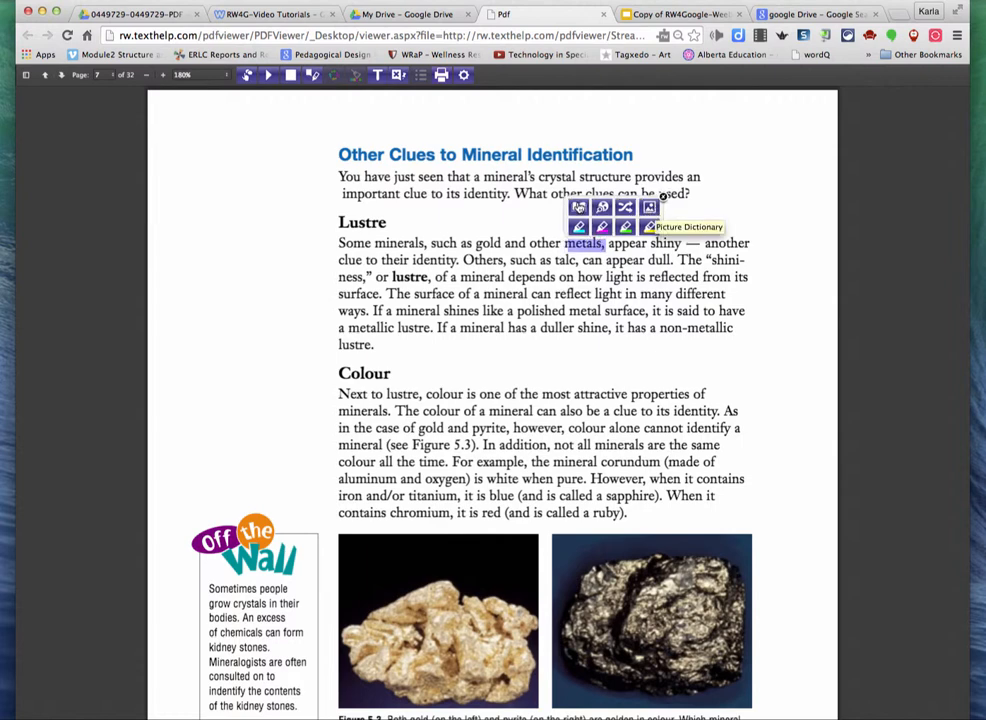
{"action": "left_click", "coordinate": [650, 208]}
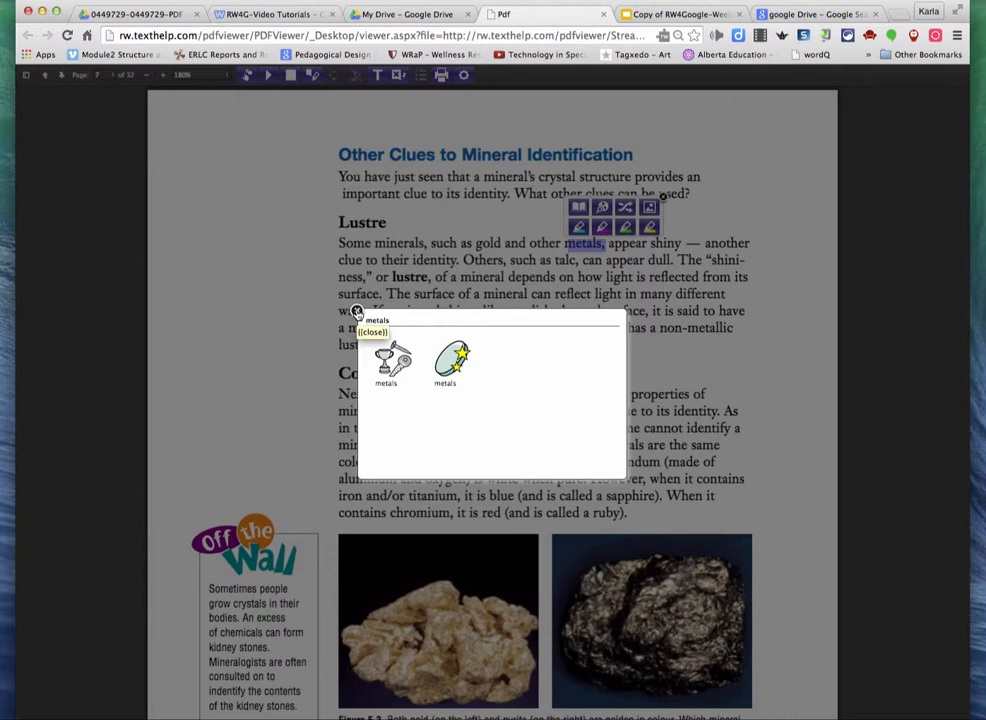
{"action": "left_click", "coordinate": [357, 312]}
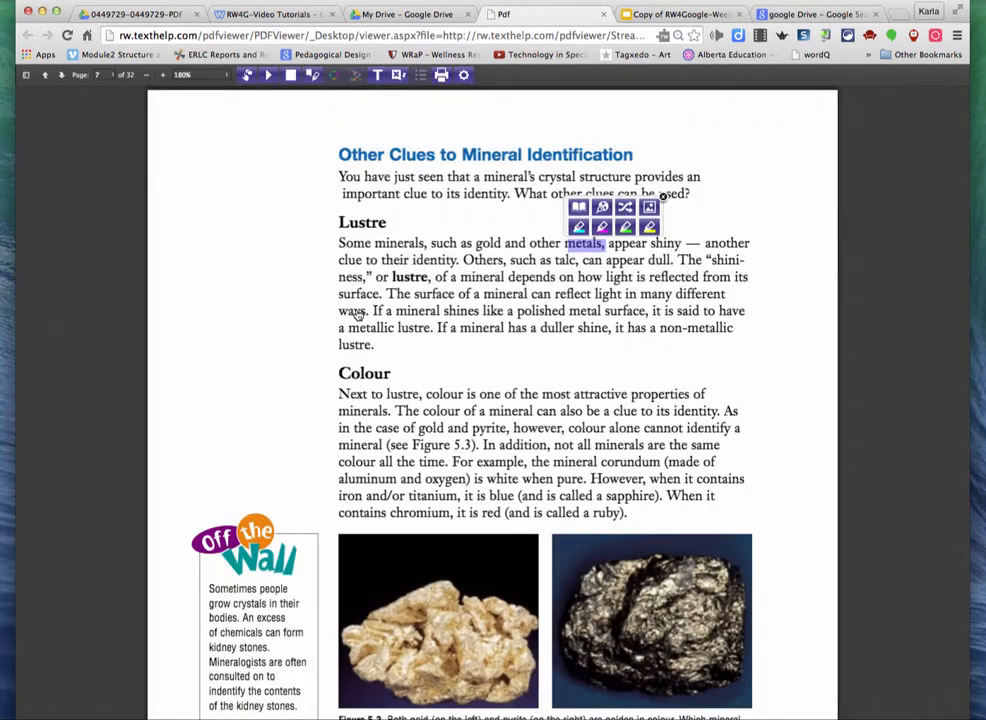
{"action": "left_click", "coordinate": [664, 199]}
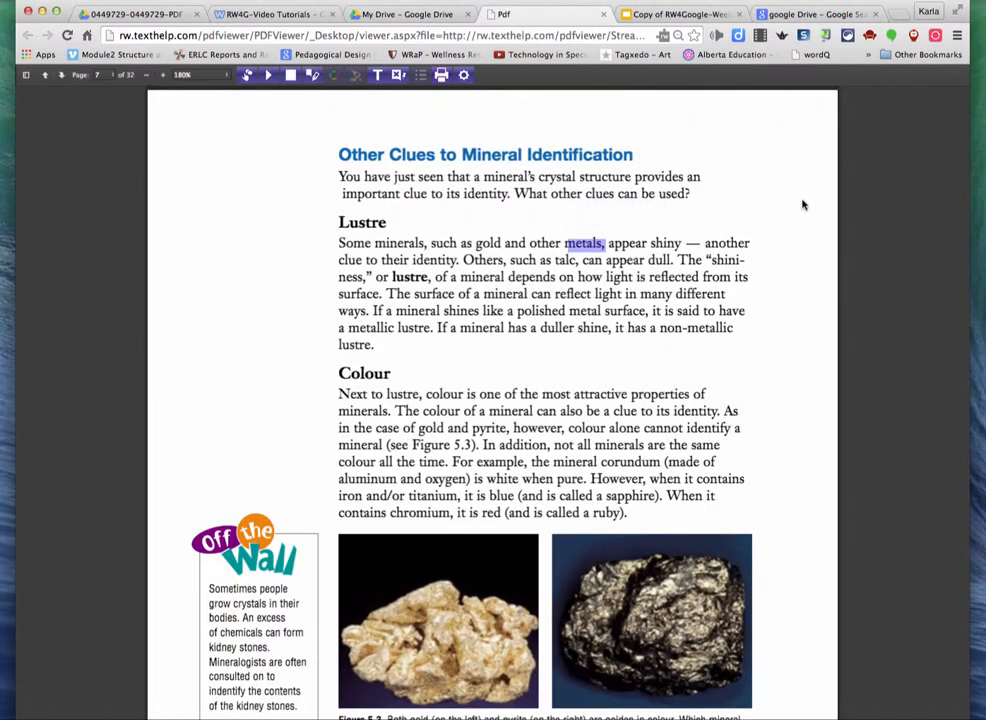